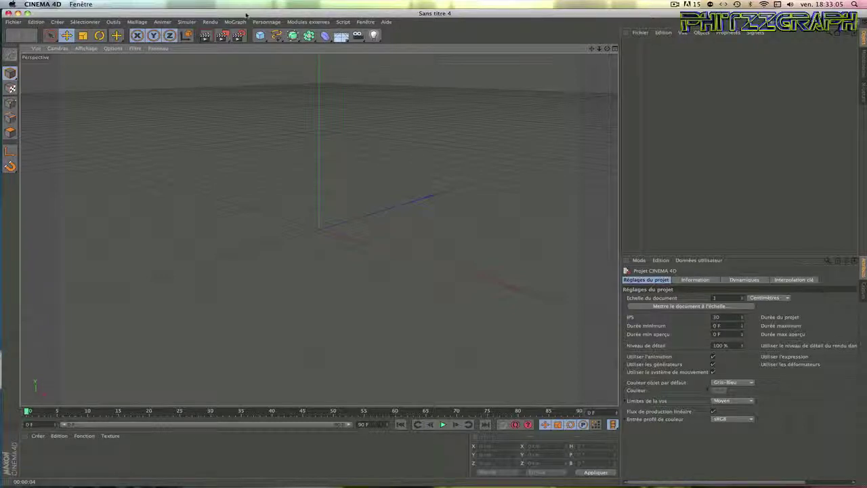
Add a floor object to the scene and lower it to about Y -28.5 cm
mouse_move(434, 482)
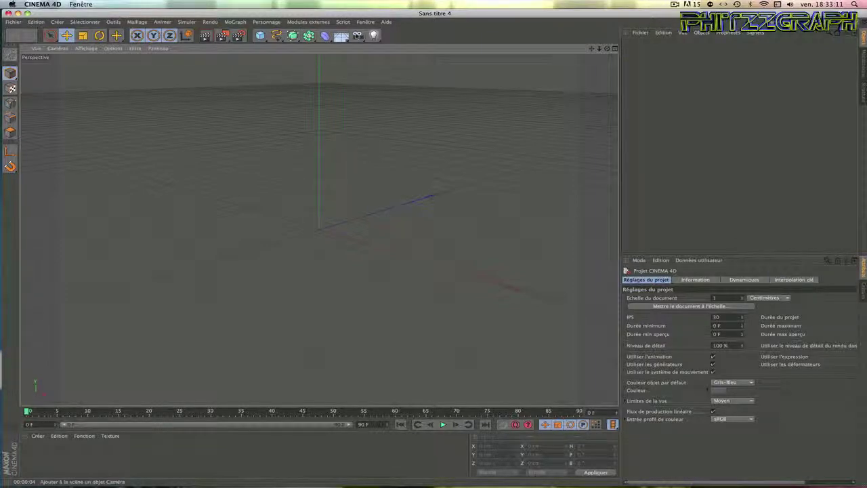
click(341, 35)
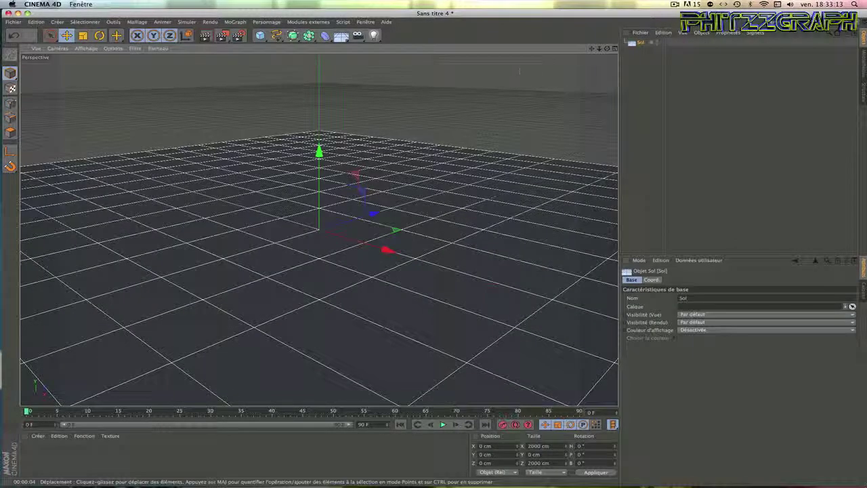
drag(319, 151, 319, 165)
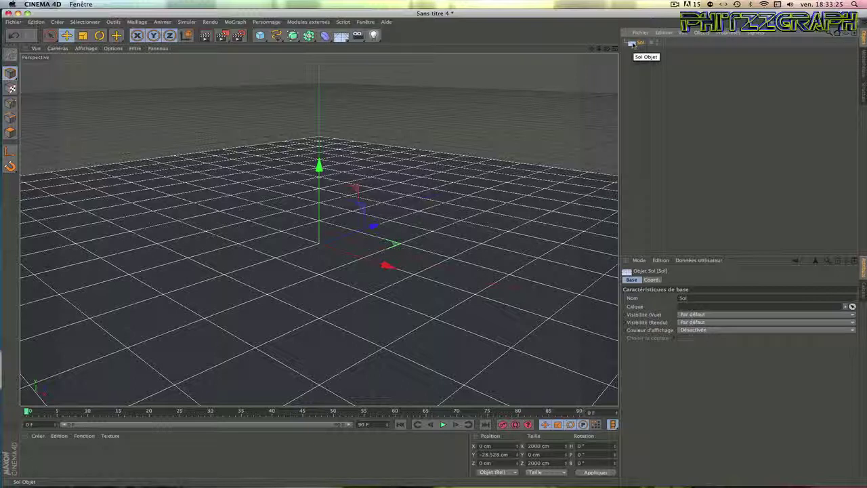
Duplicate the floor and raise the copy to about Y 18.6 cm
key(super+c)
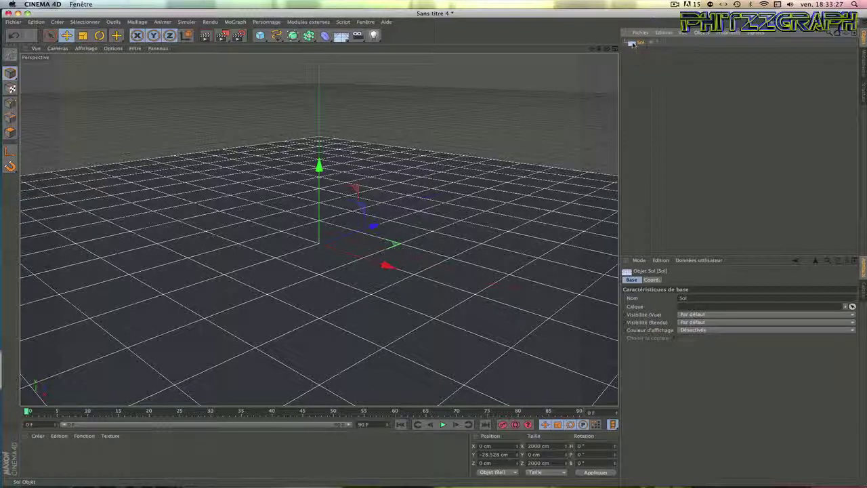
key(super+v)
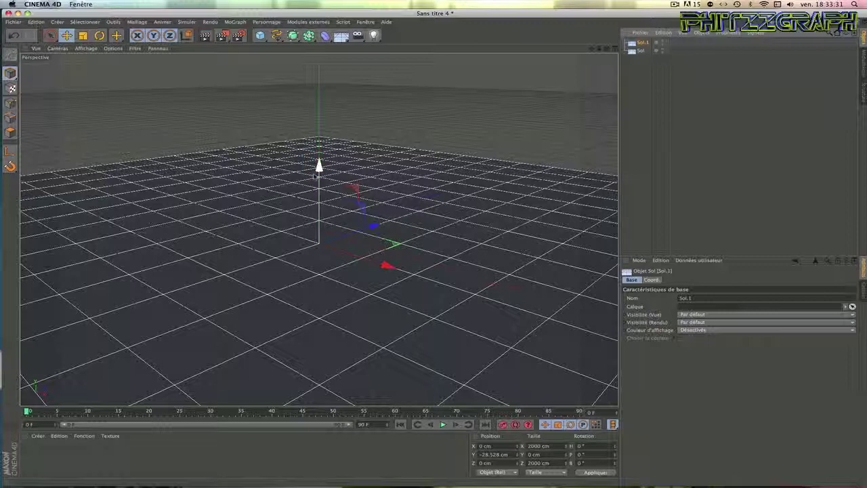
drag(320, 164, 320, 139)
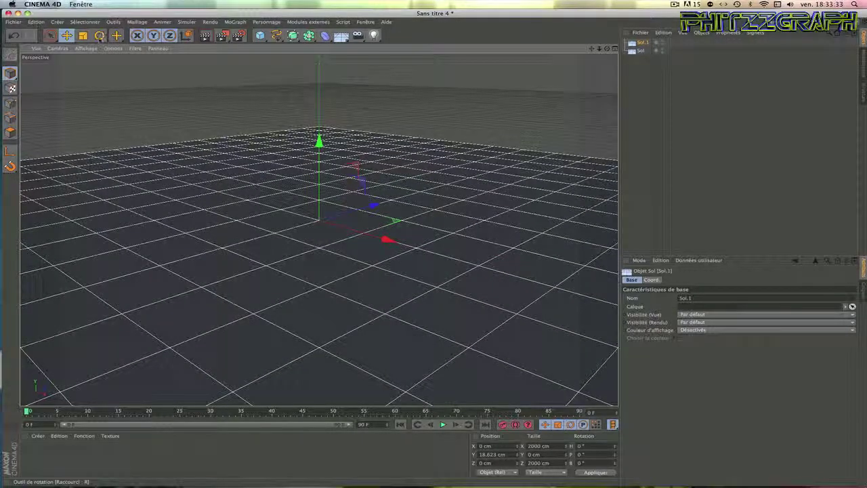
Rotate the copied floor upright to a pitch of about -89° and move it back to about Z 494 cm as a rear wall
click(99, 35)
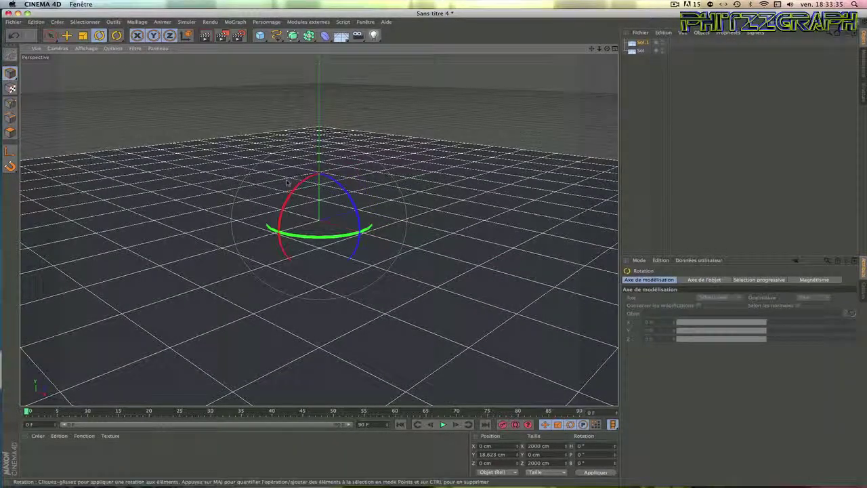
drag(292, 196, 344, 181)
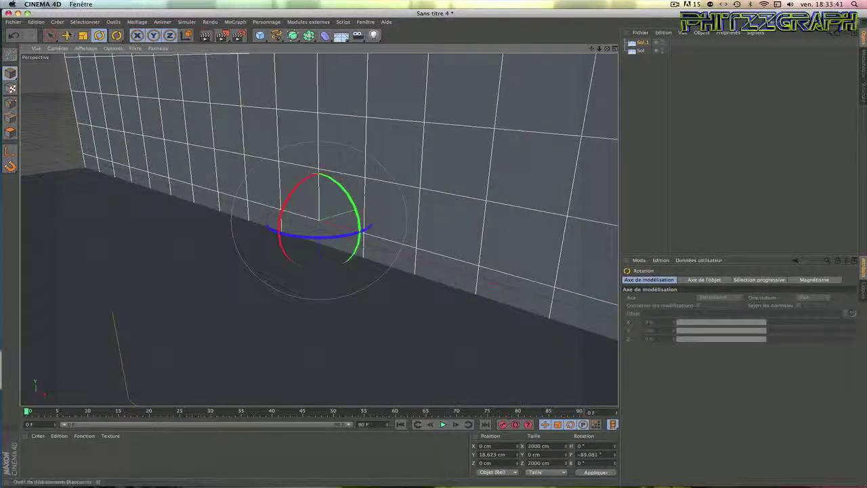
click(67, 35)
drag(377, 202, 515, 175)
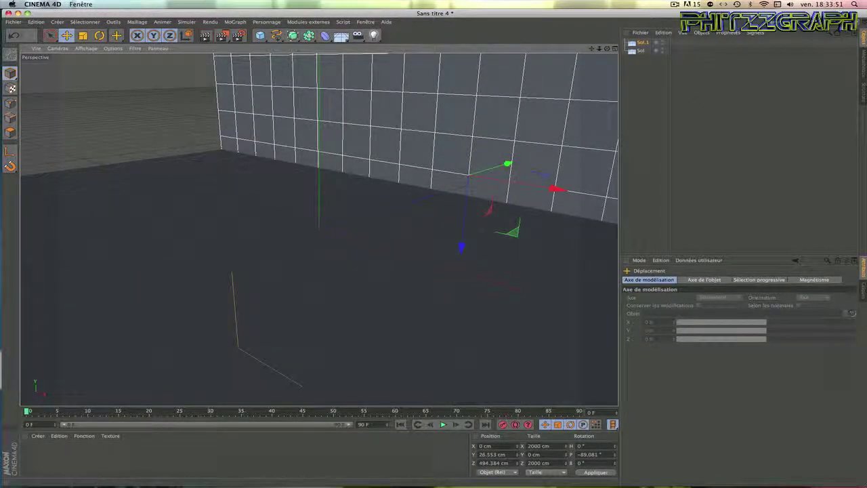
Build a side wall from a new floor object banked to about -89° and placed at about X -647 cm, Y 124 cm
click(340, 35)
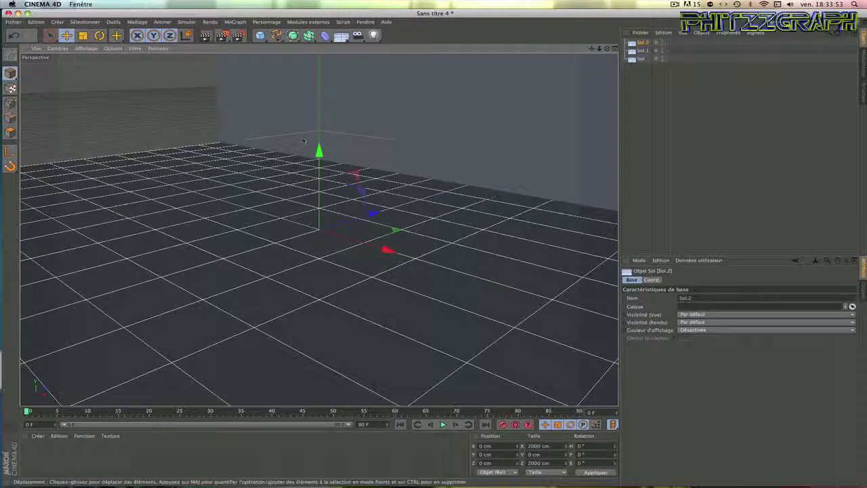
drag(320, 153, 321, 93)
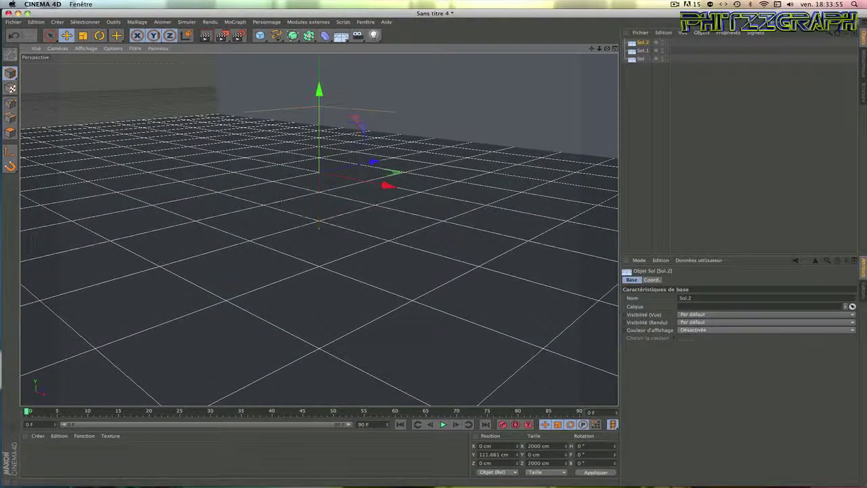
click(99, 35)
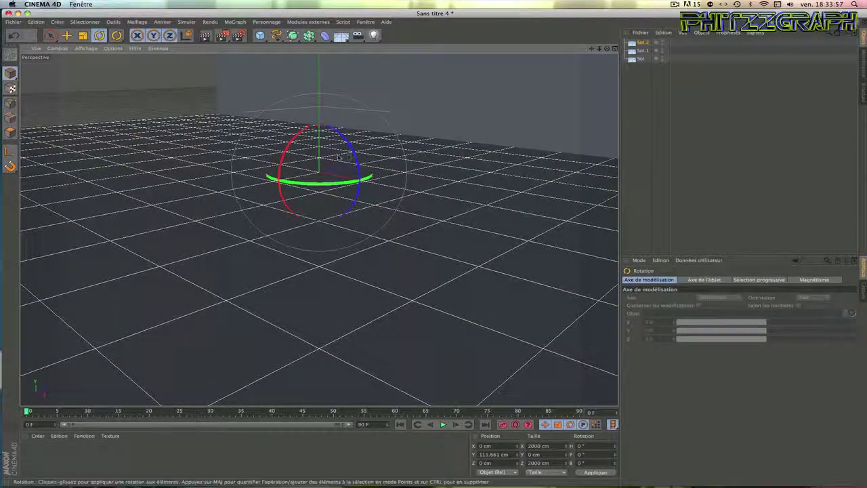
drag(349, 156, 297, 115)
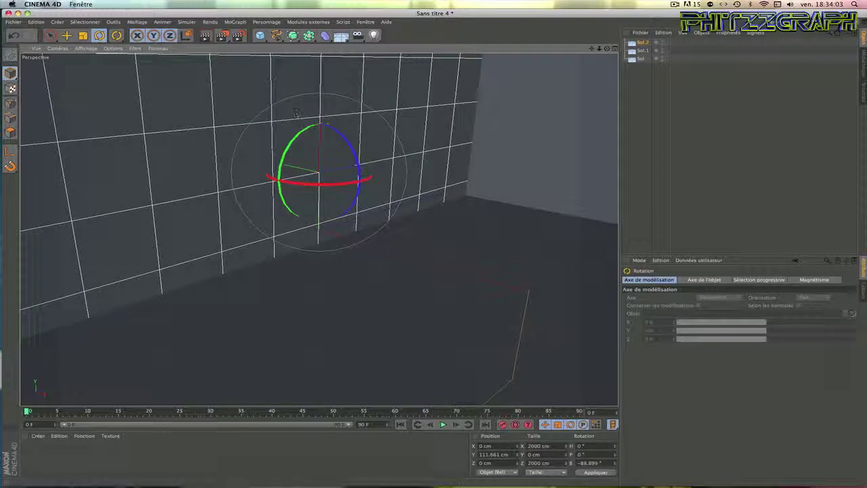
click(66, 35)
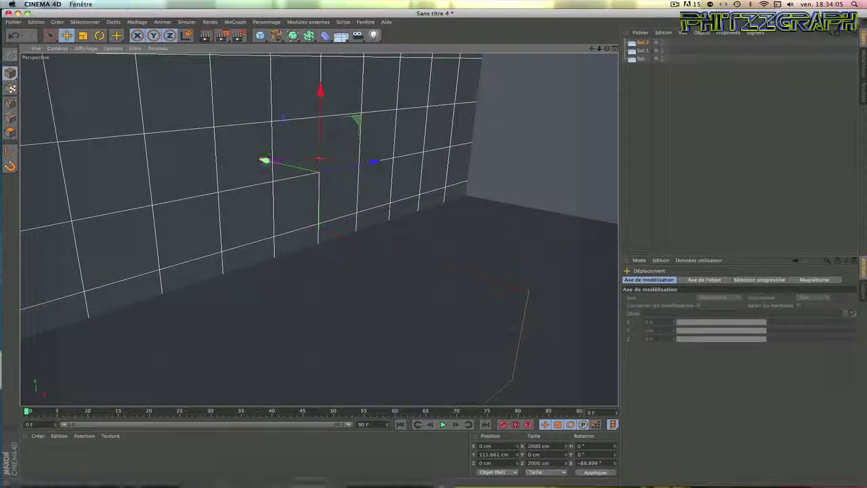
drag(265, 162, 98, 124)
Create a new material and set its colour to pure white, RGB 255, 255, 255
double_click(42, 455)
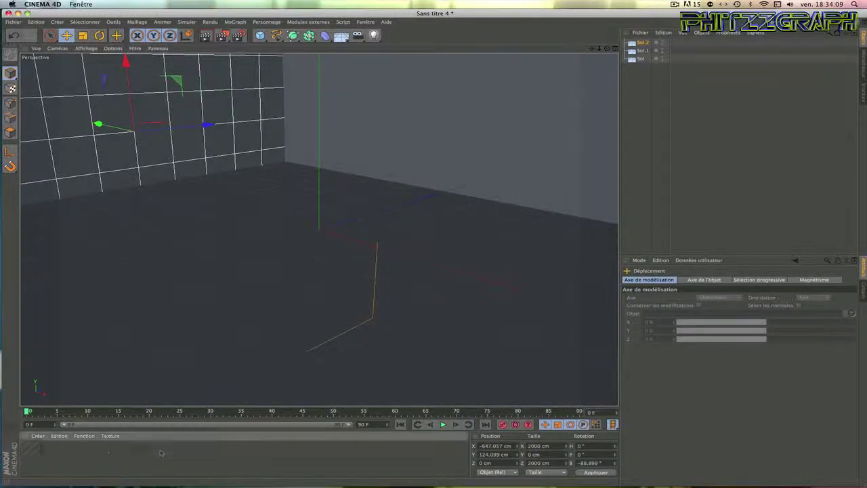
double_click(30, 450)
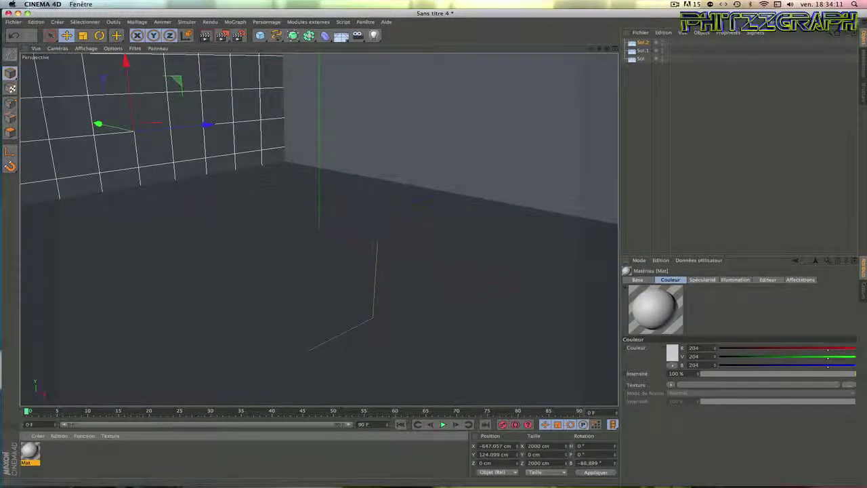
click(151, 141)
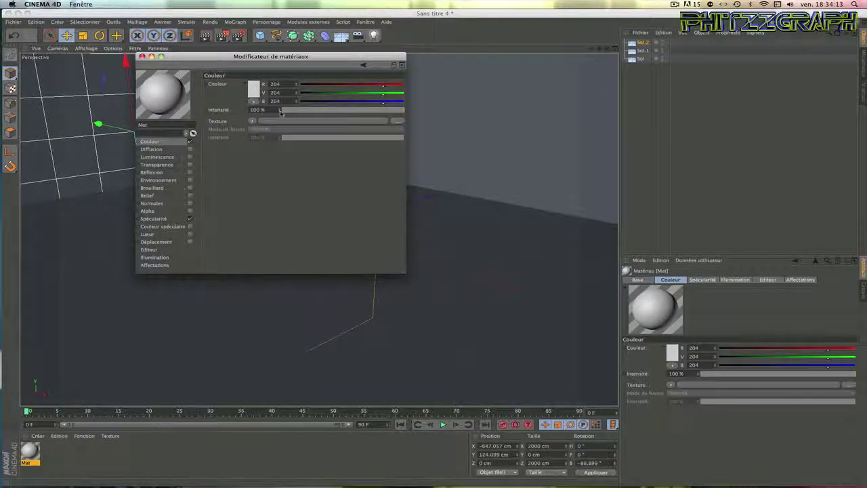
drag(384, 86, 403, 93)
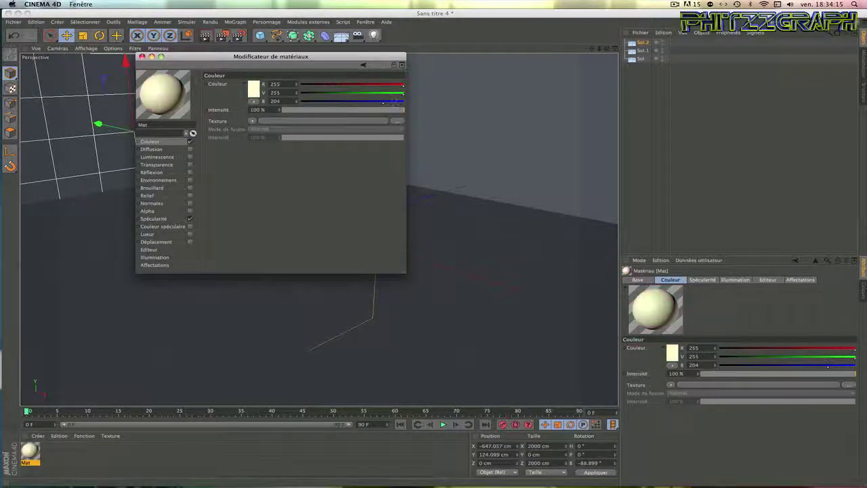
Enable reflection on the white material with an intensity of 38% and close the material editor
click(189, 172)
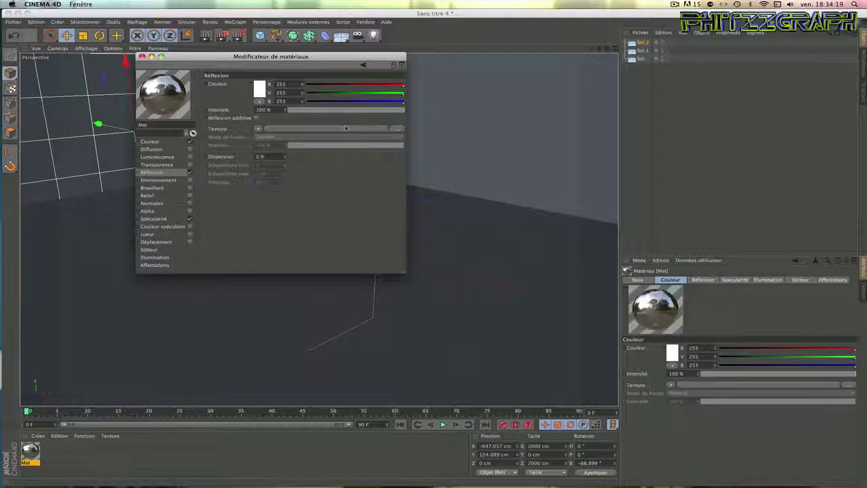
drag(345, 112, 342, 115)
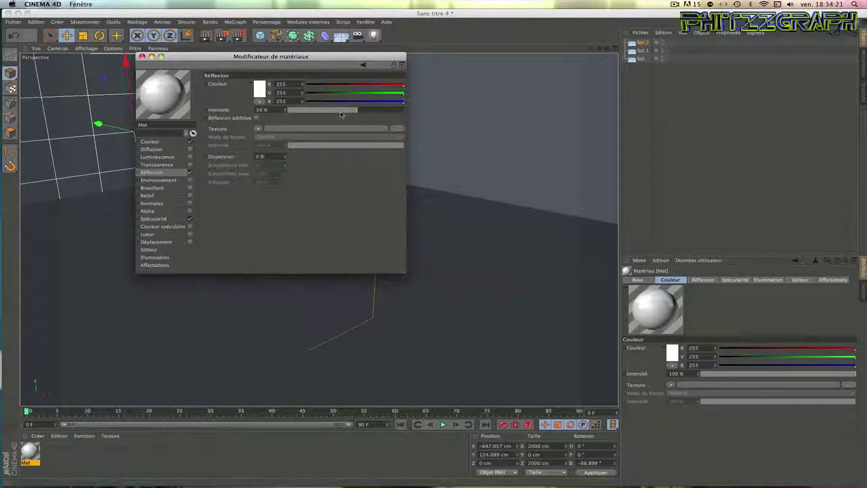
click(328, 111)
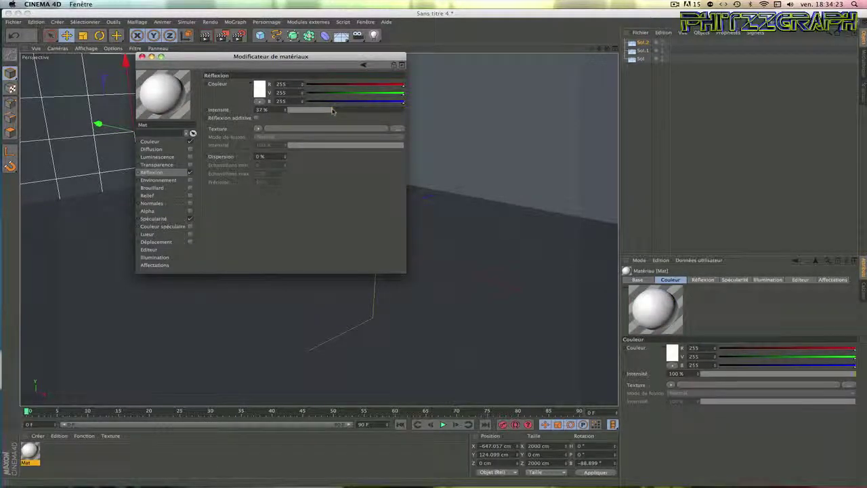
click(332, 111)
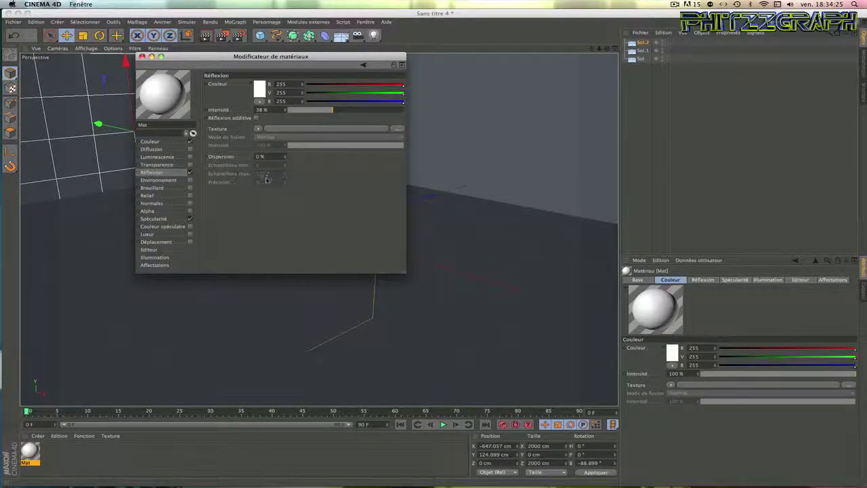
click(141, 57)
Apply the white reflective material to the floor and both walls
drag(142, 334, 144, 335)
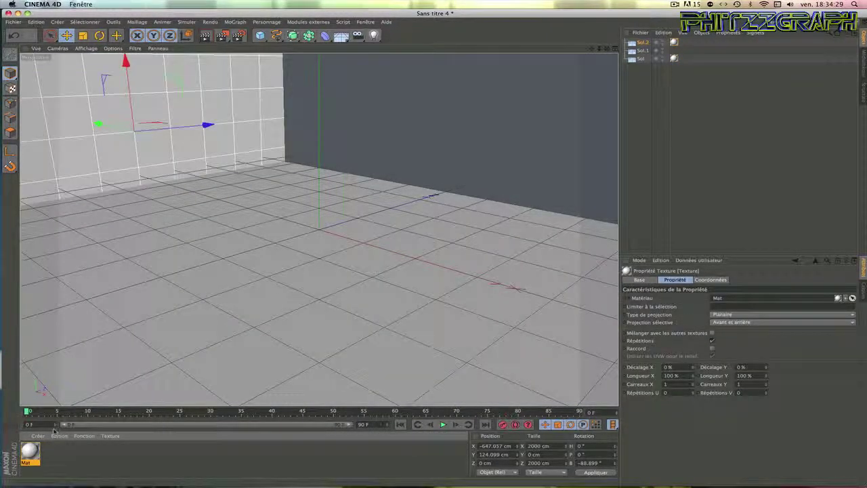
drag(32, 426, 456, 84)
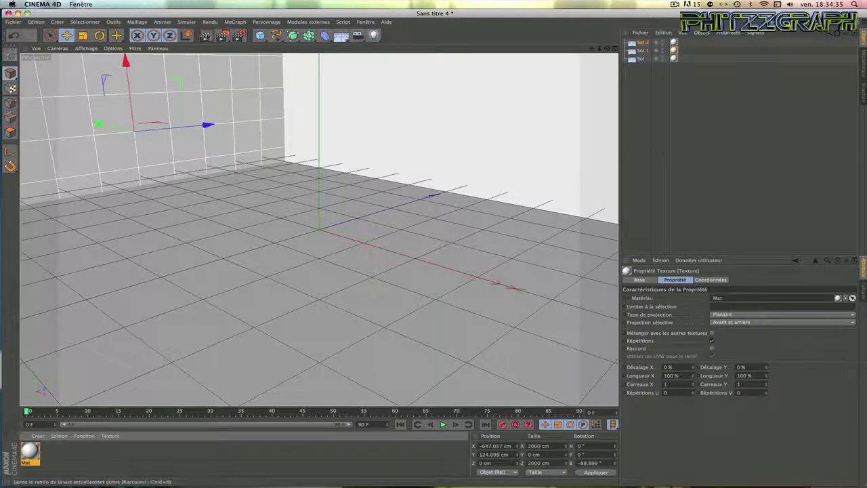
Add a light raised to about Y 257 cm and set its shadows to Adaptatives
click(375, 35)
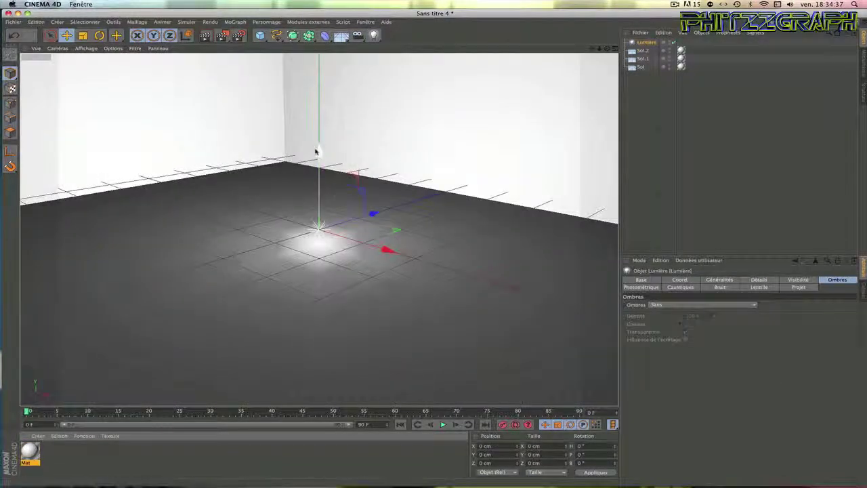
drag(319, 155, 305, 63)
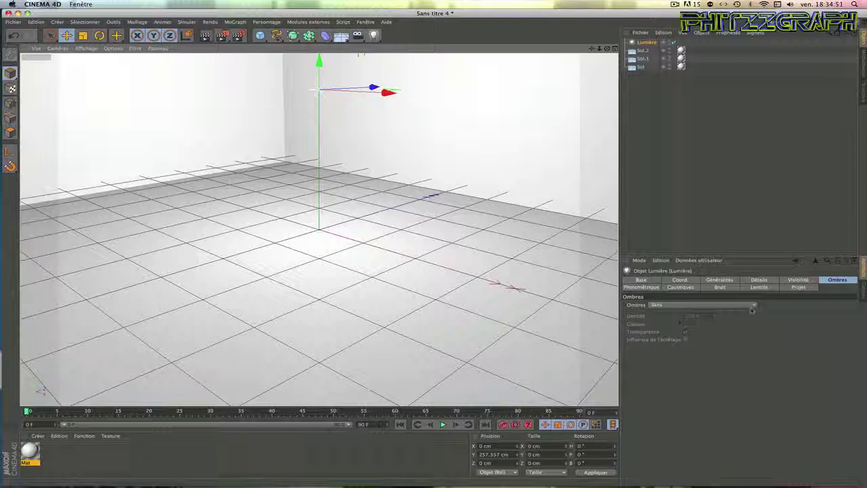
click(705, 305)
click(726, 320)
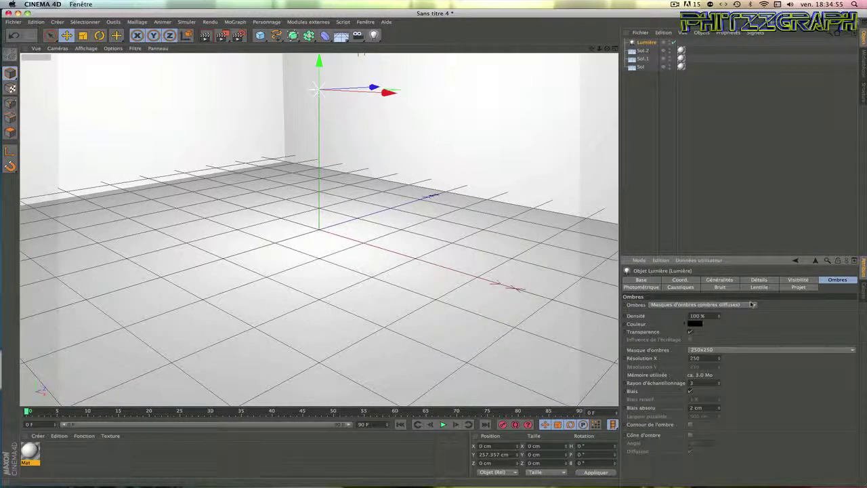
click(753, 305)
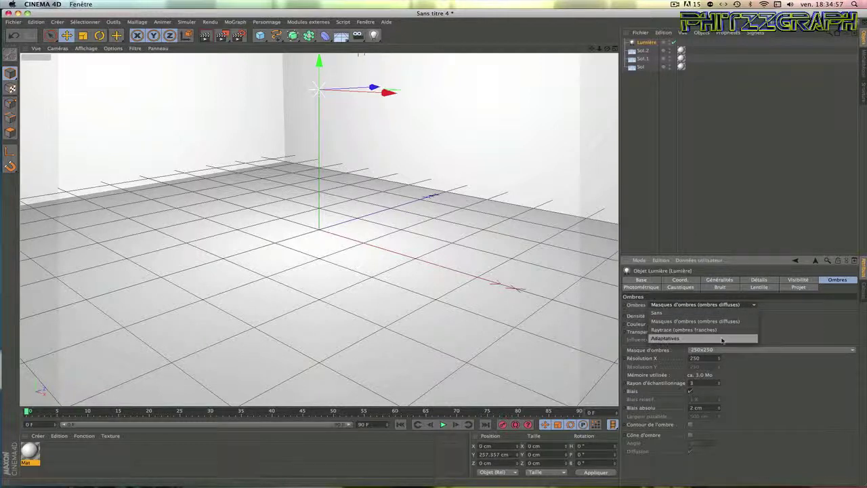
click(722, 340)
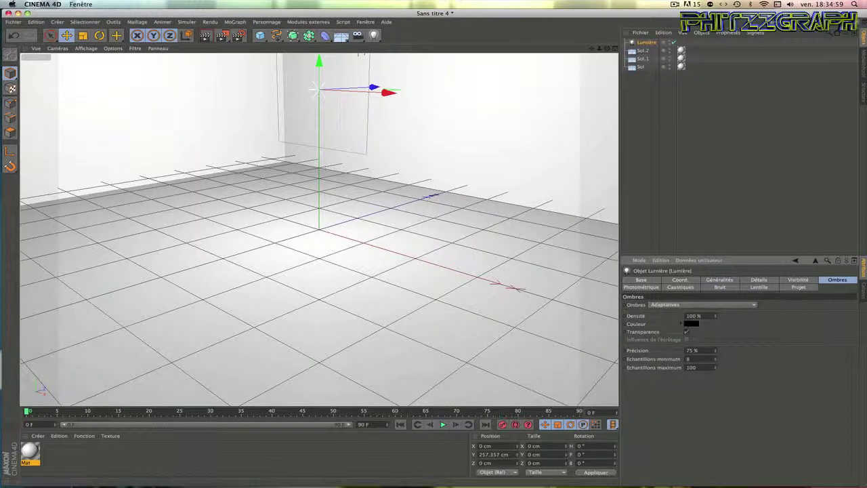
Add a MoGraph text object and set its text to "TuTo"
click(239, 21)
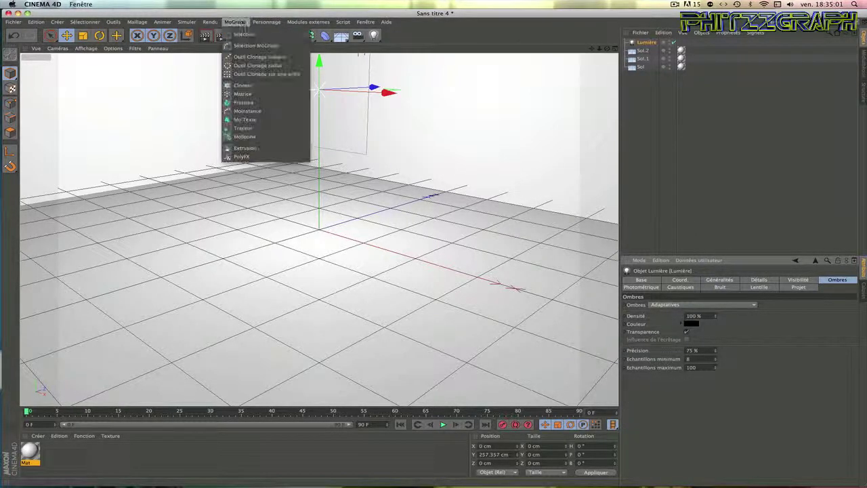
click(277, 120)
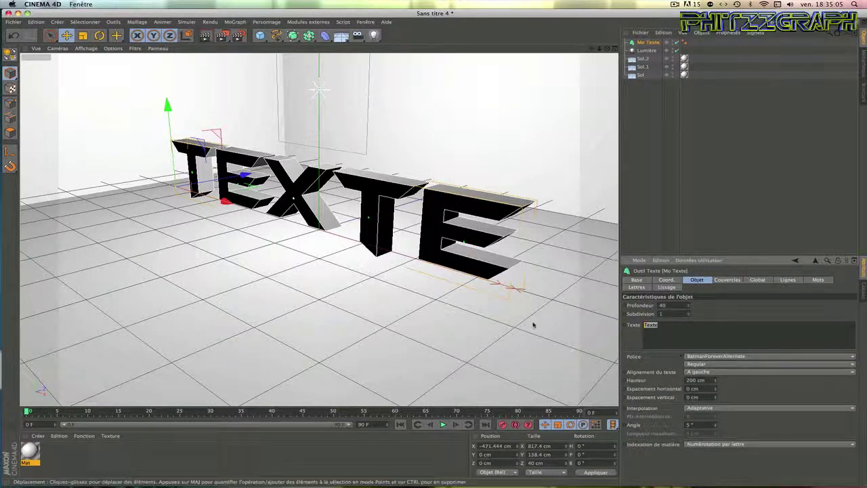
text(o)
text(t)
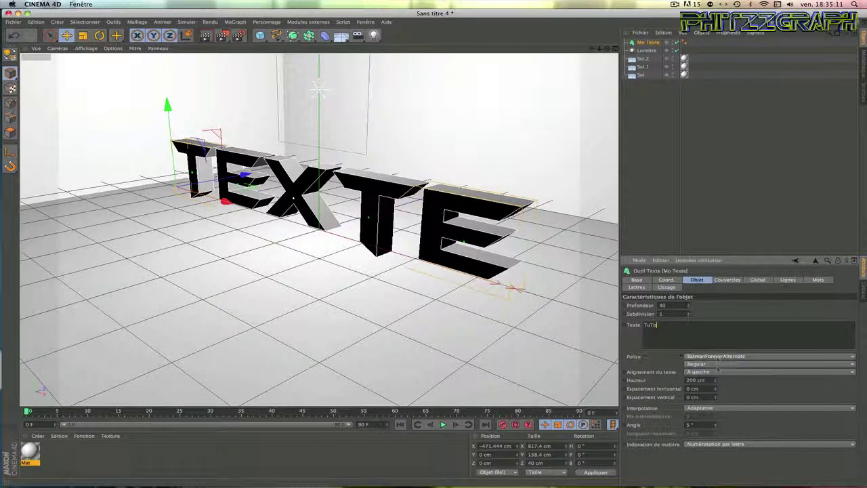
click(716, 358)
scroll(713, 357, down, 15)
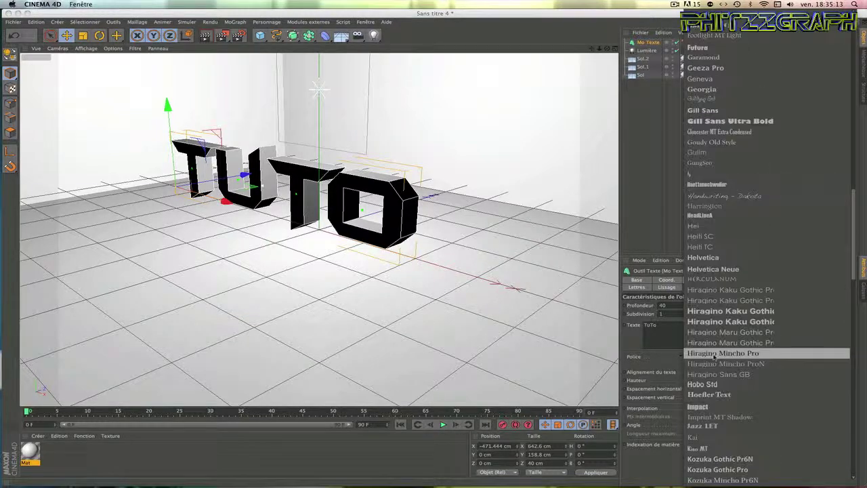
scroll(714, 357, down, 15)
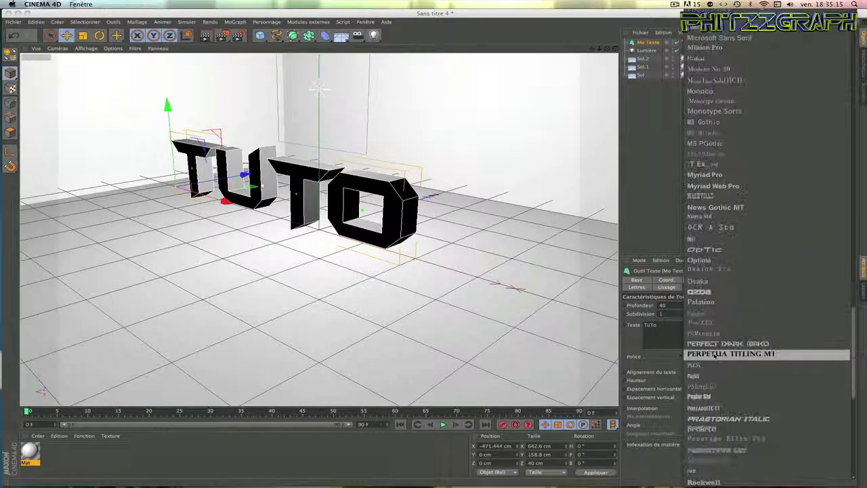
scroll(715, 356, down, 5)
click(715, 349)
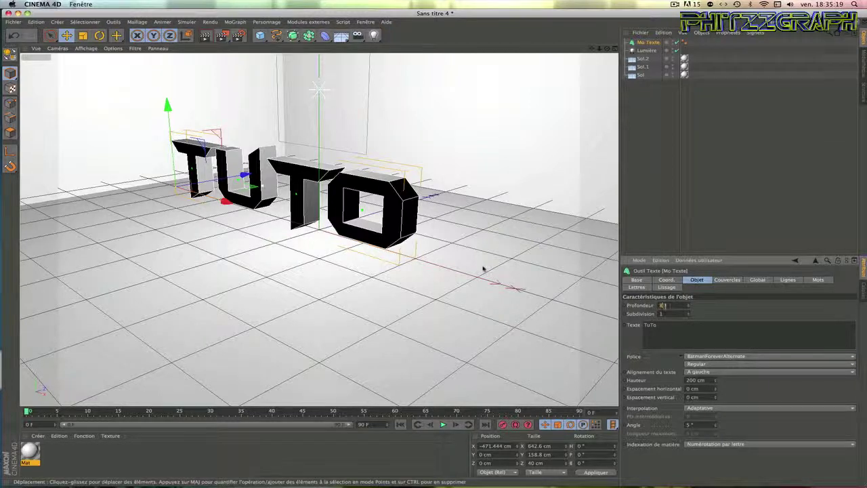
Set the "TuTo" text object's depth to 80 cm and duplicate the object
key(Return)
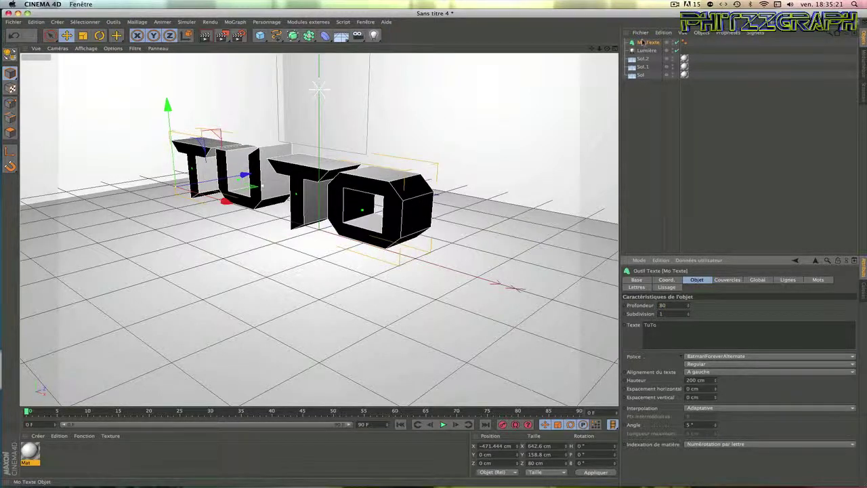
key(ctrl+c)
key(ctrl+v)
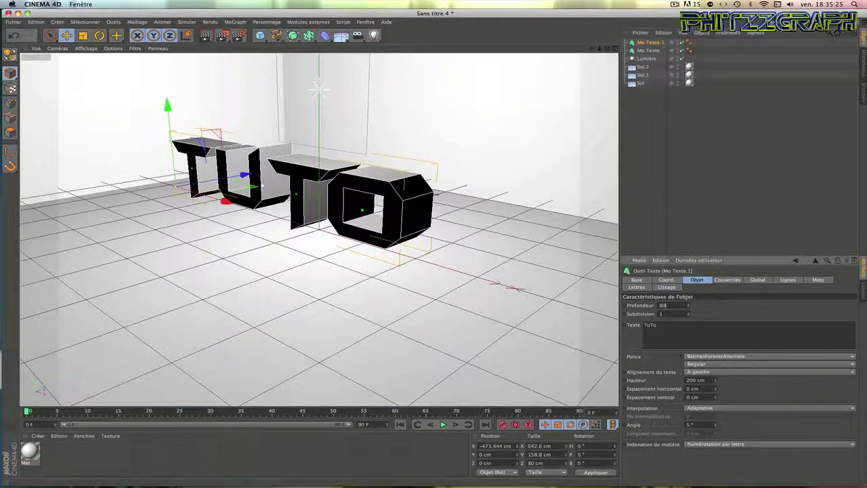
Set the duplicate text's depth to 40 cm and move it back to about Z 26.5 cm
text(40)
key(Return)
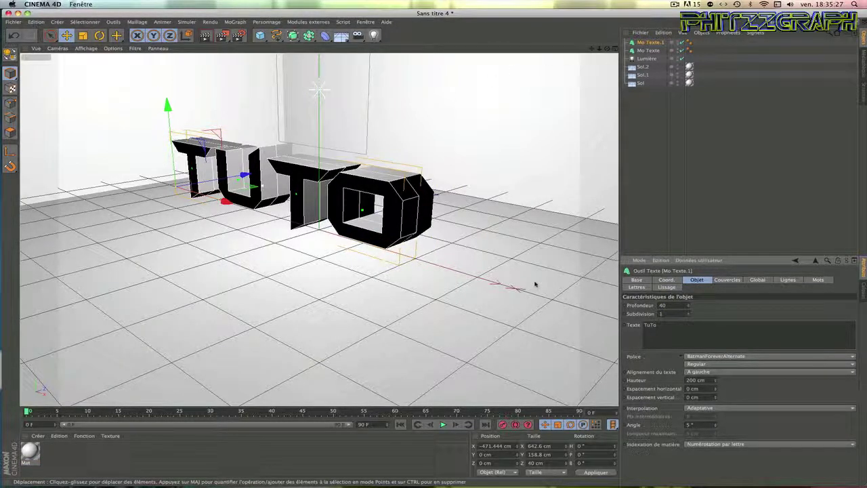
drag(231, 173, 255, 175)
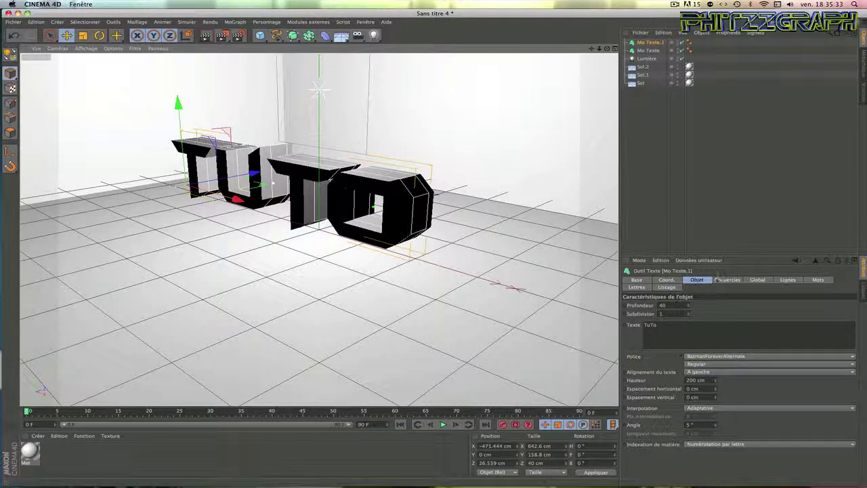
Set the duplicate text's start and end caps to Couvercle et biseau with a radius of 8 cm each
click(728, 280)
click(720, 304)
click(715, 339)
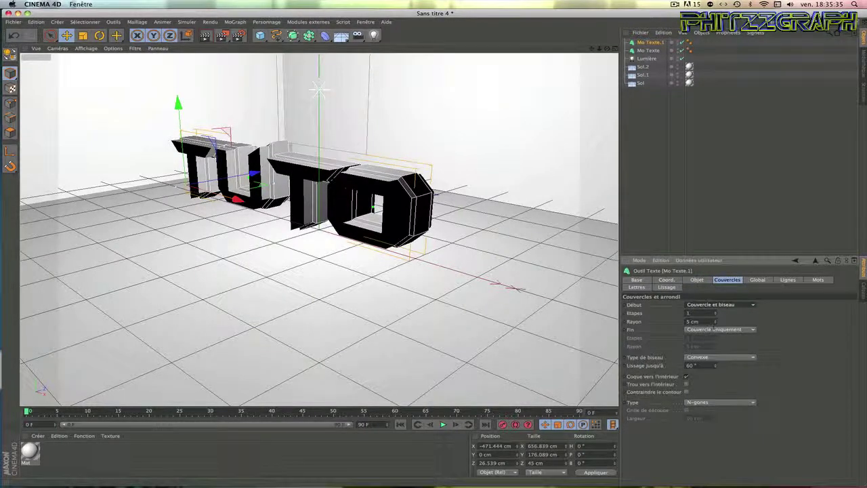
click(713, 328)
click(706, 347)
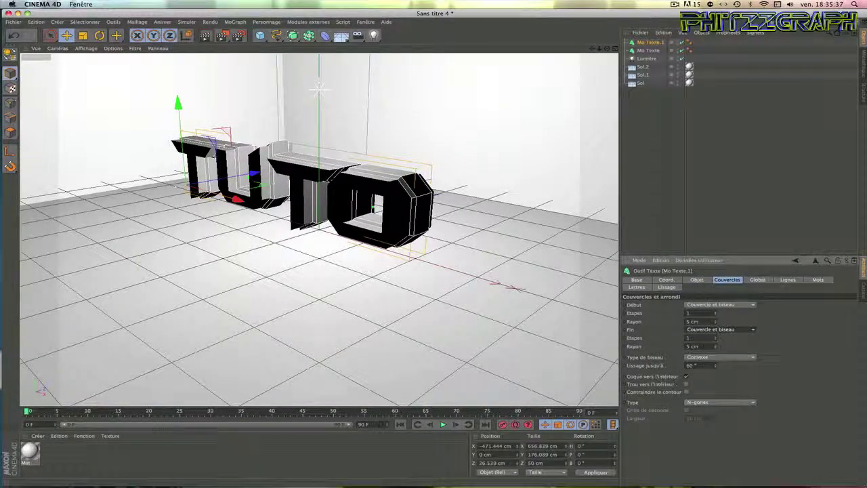
double_click(692, 346)
text(8)
key(Return)
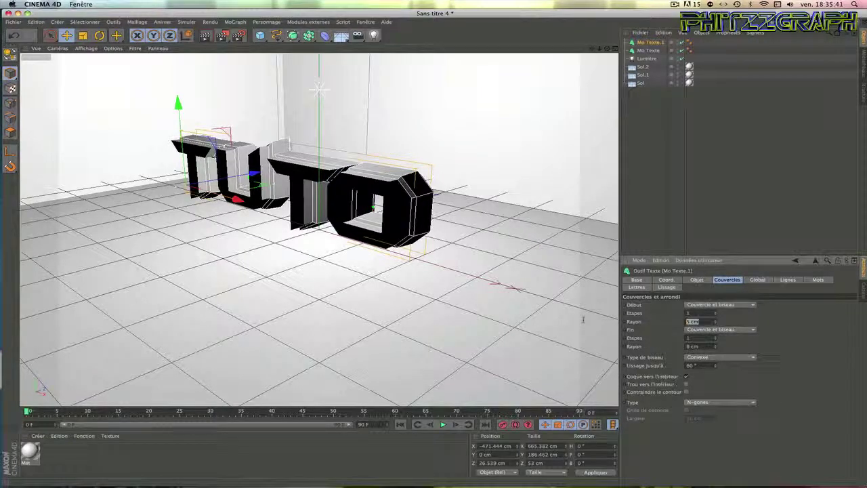
text(8)
key(Return)
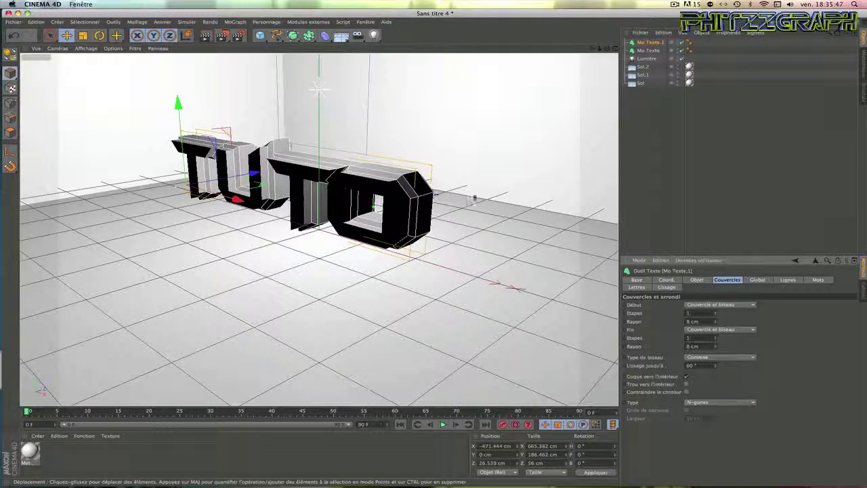
Create two new materials and set the colour of Mat.1 to pure red (255, 0, 0)
double_click(56, 445)
double_click(56, 445)
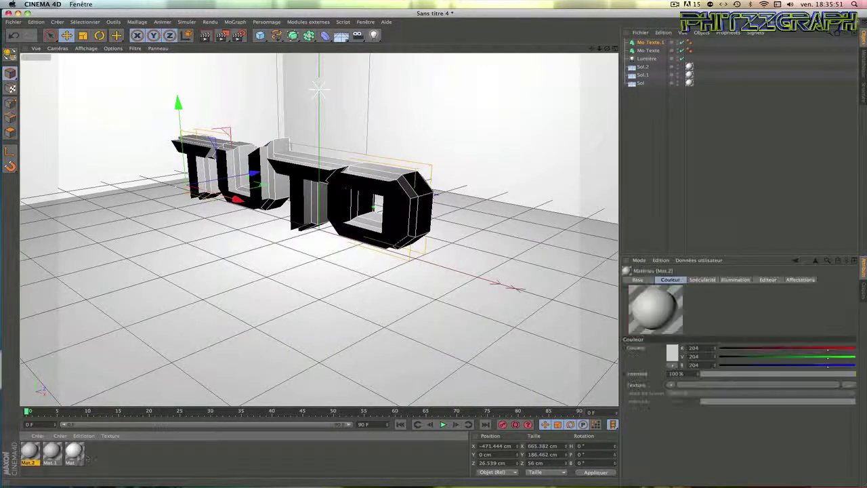
double_click(51, 451)
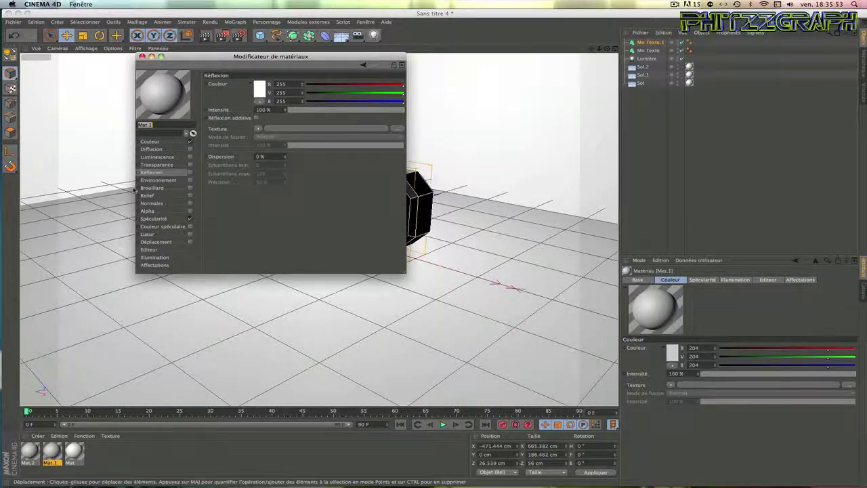
click(150, 141)
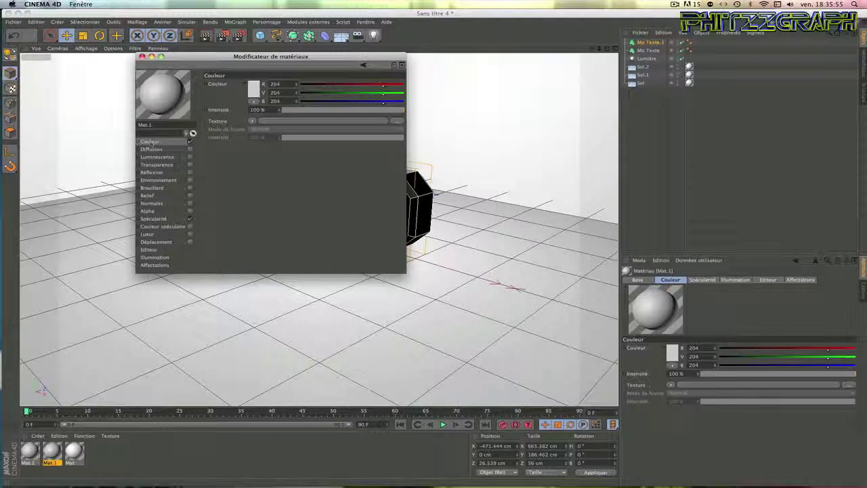
click(255, 90)
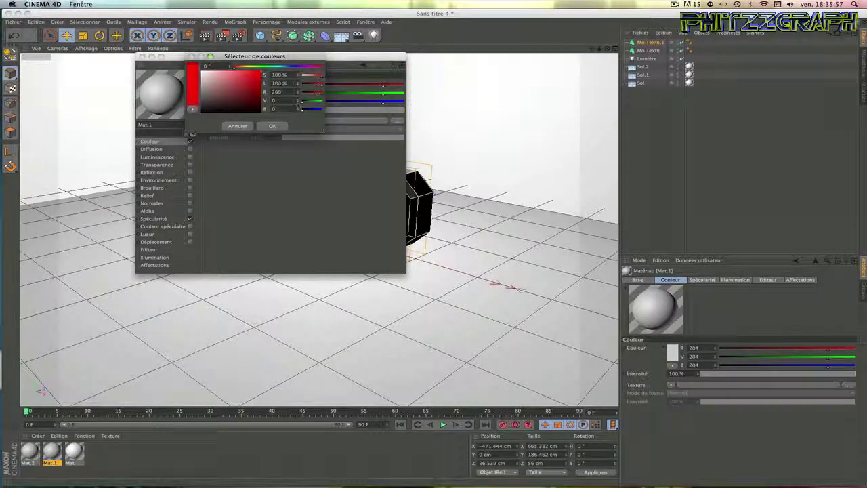
click(271, 125)
Give the red material a yellow reflection (255, 255, 1) at 42% intensity and apply it to the original text object
click(190, 173)
click(151, 172)
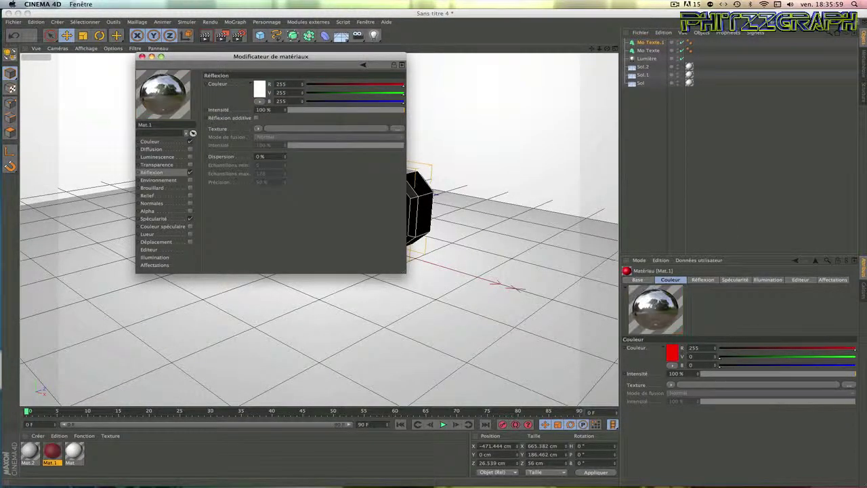
click(335, 101)
click(338, 110)
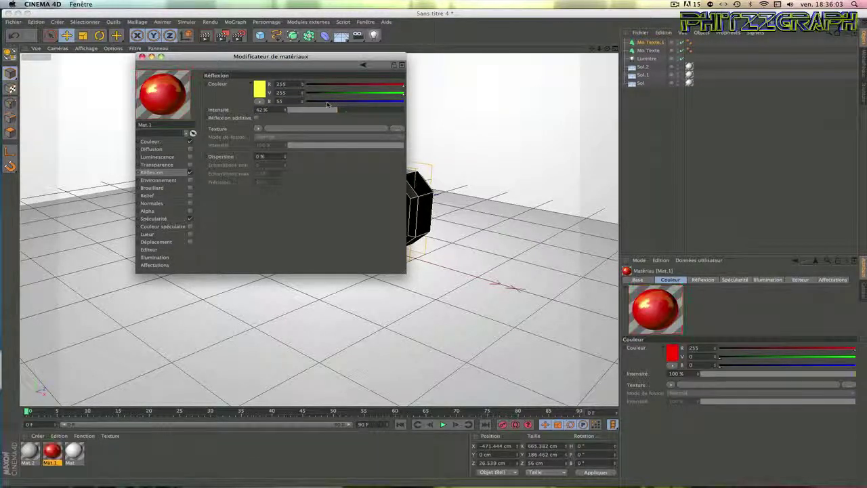
drag(334, 104, 312, 103)
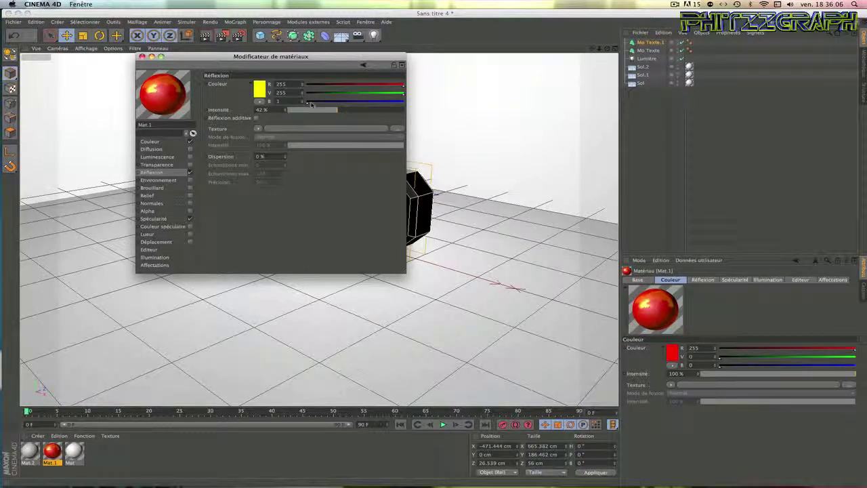
click(141, 56)
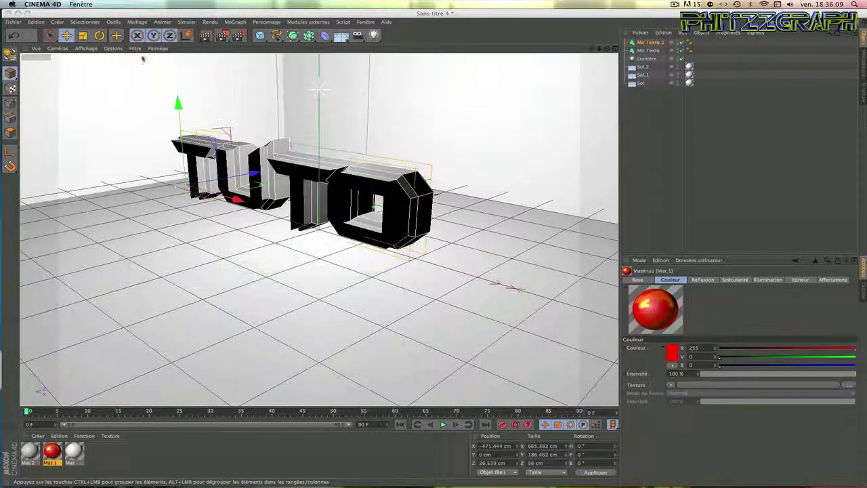
drag(57, 458, 294, 197)
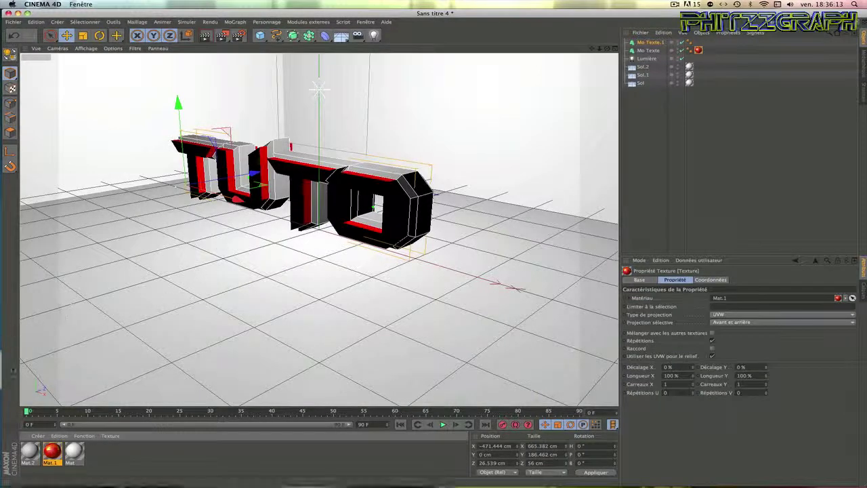
Set the colour of Mat.2 to light blue (0, 178, 255)
double_click(30, 450)
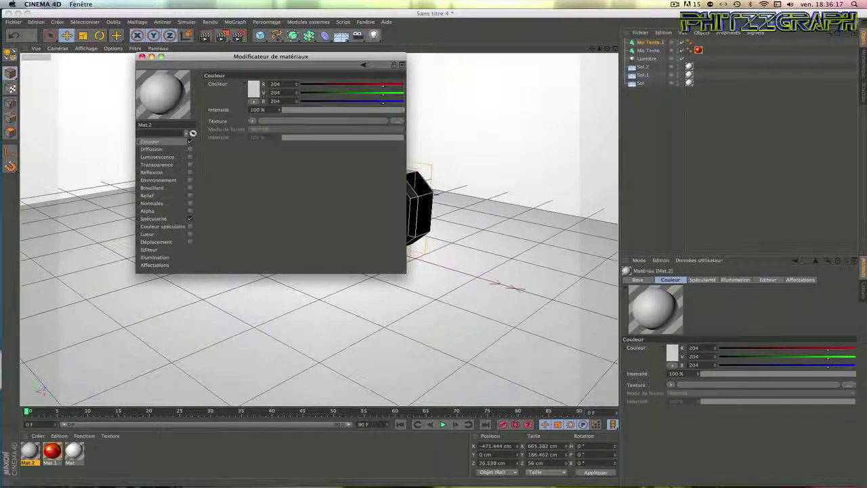
click(254, 89)
drag(295, 62, 283, 62)
click(272, 122)
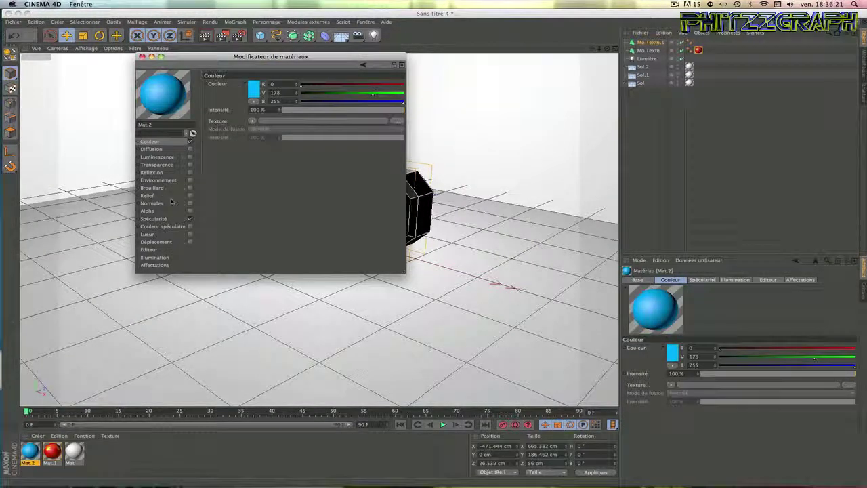
Give the blue material a magenta reflection (255, 33, 255) at 48% intensity and apply it to the duplicate text
click(191, 172)
click(344, 110)
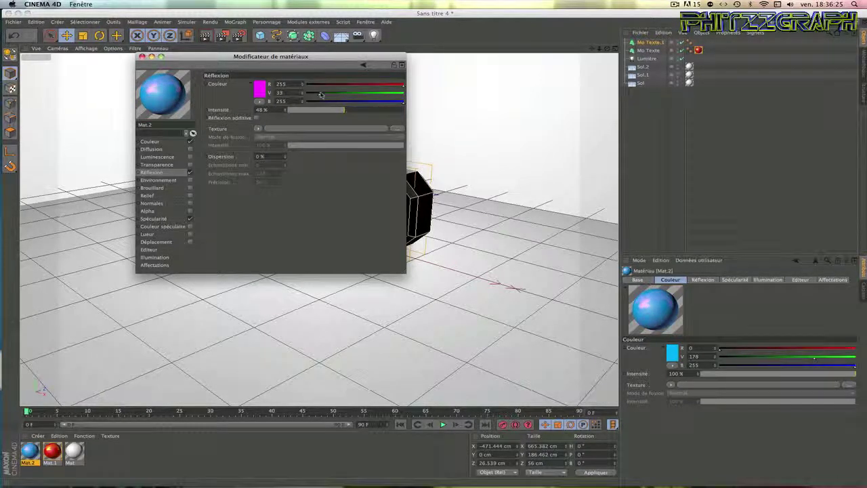
click(142, 57)
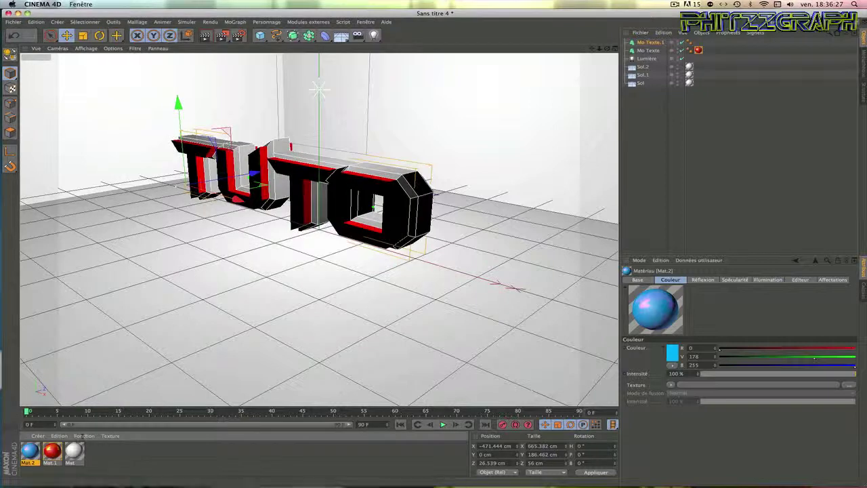
drag(411, 183, 411, 183)
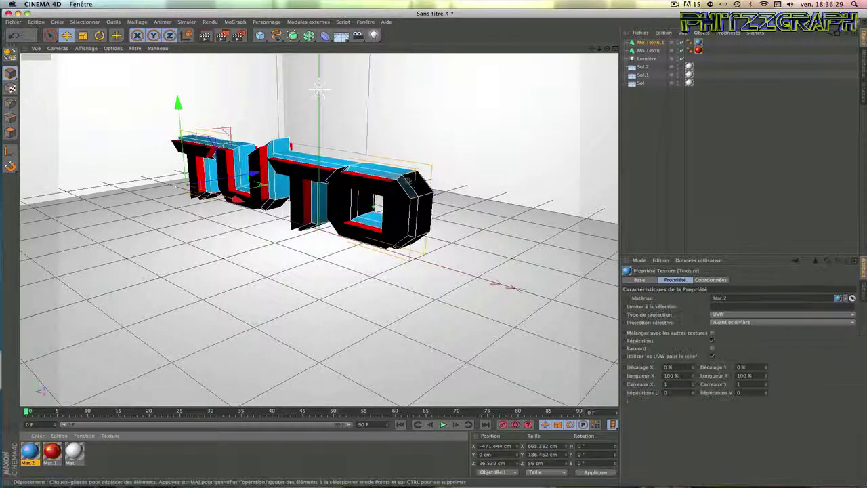
Render the viewport to check the reflections on the coloured text
click(205, 36)
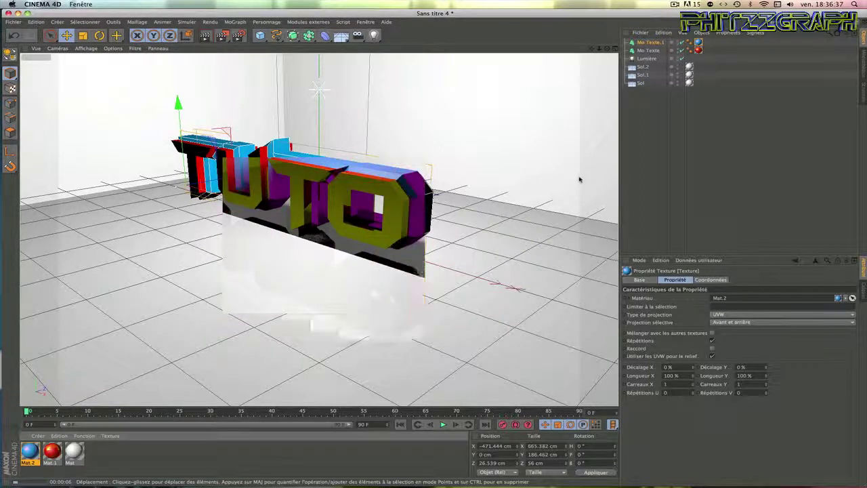
click(482, 210)
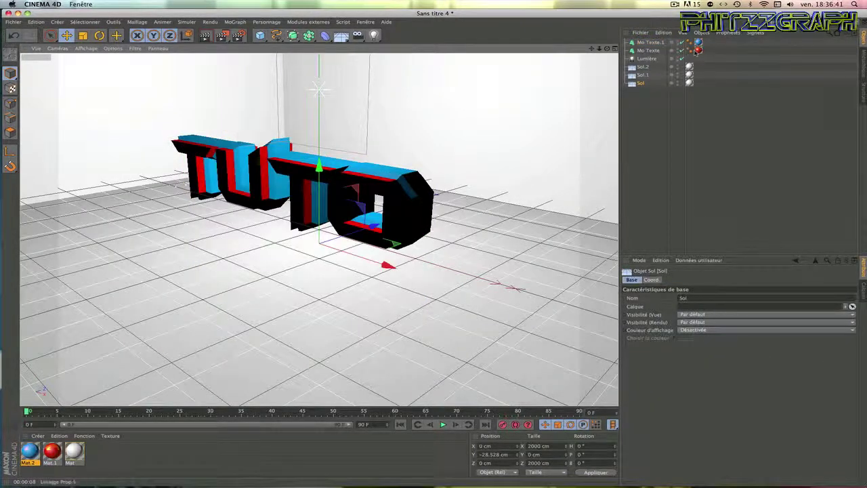
Reset the reflection colour of the red and blue materials to white and render the view again
double_click(52, 452)
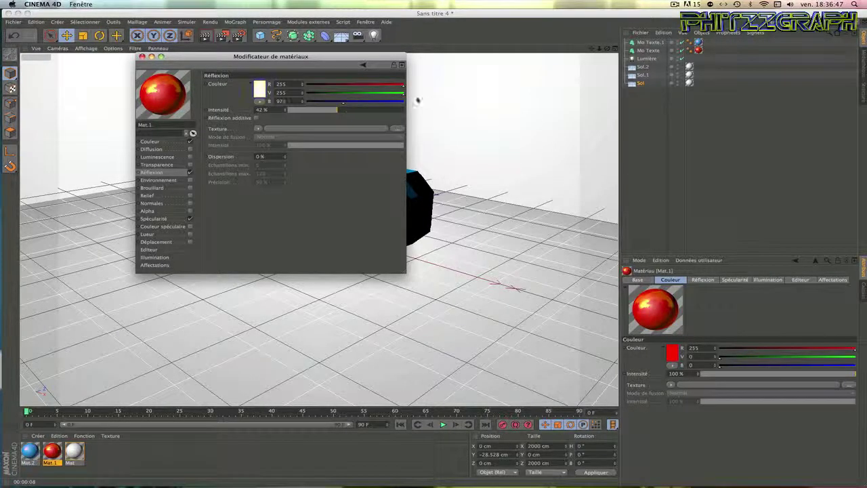
click(142, 56)
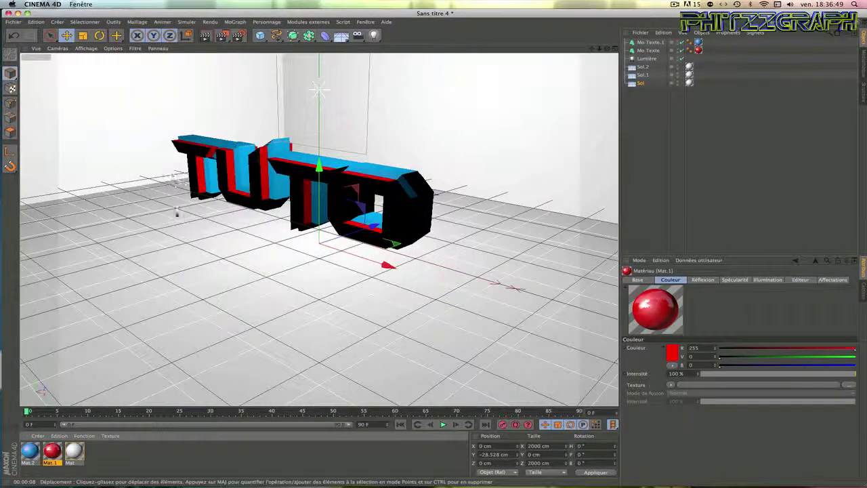
double_click(29, 451)
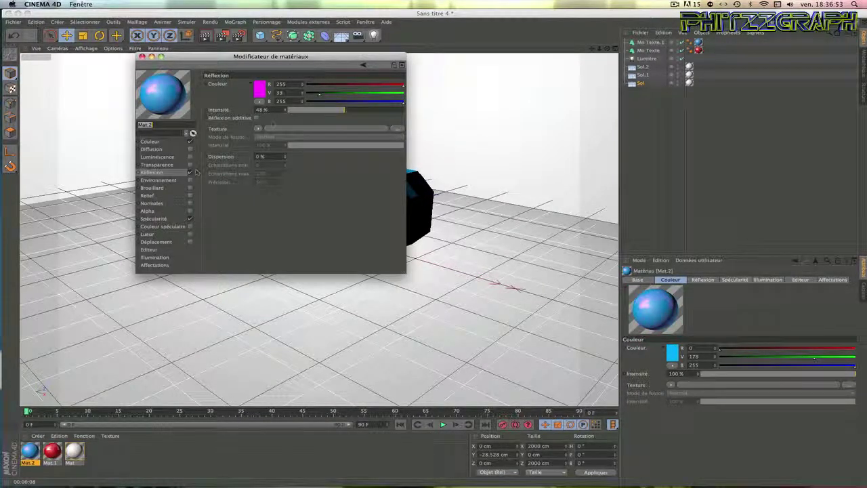
drag(320, 92, 445, 93)
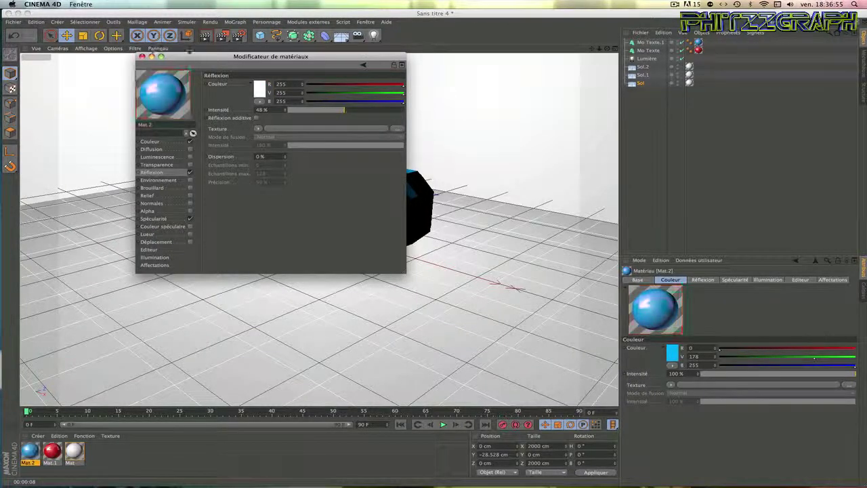
click(141, 56)
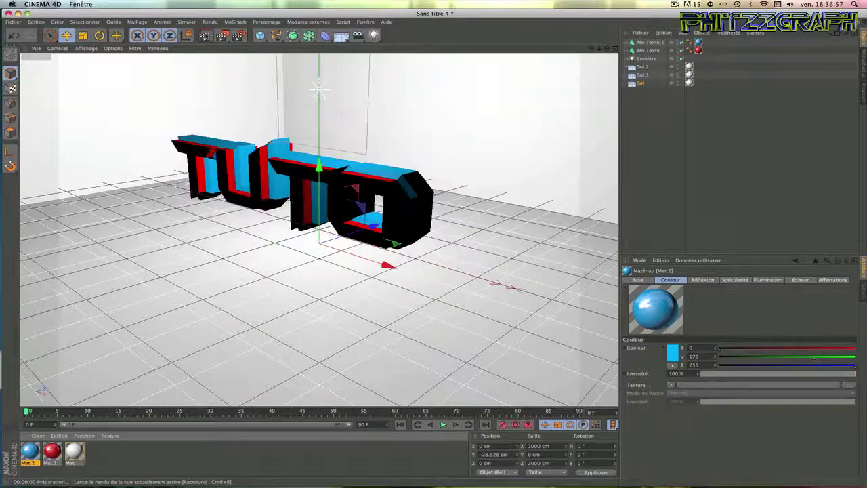
click(205, 36)
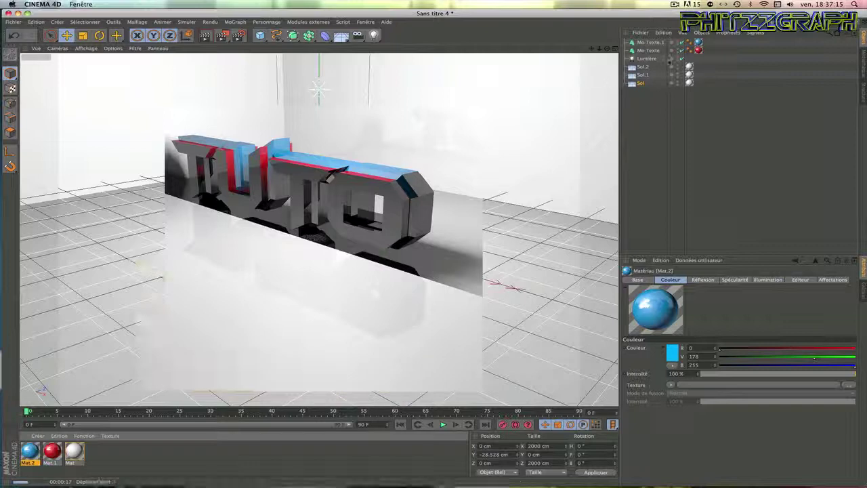
Move the existing light in front of the text to about Z -220 cm and render the view
click(655, 59)
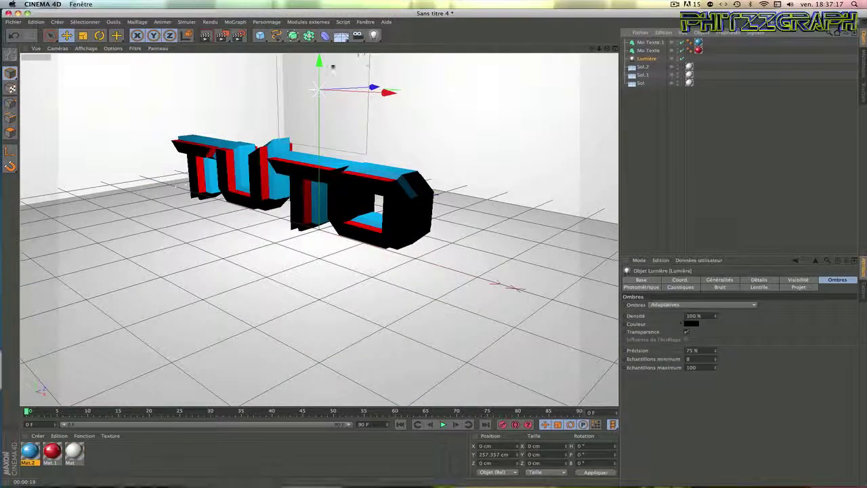
drag(374, 86, 238, 112)
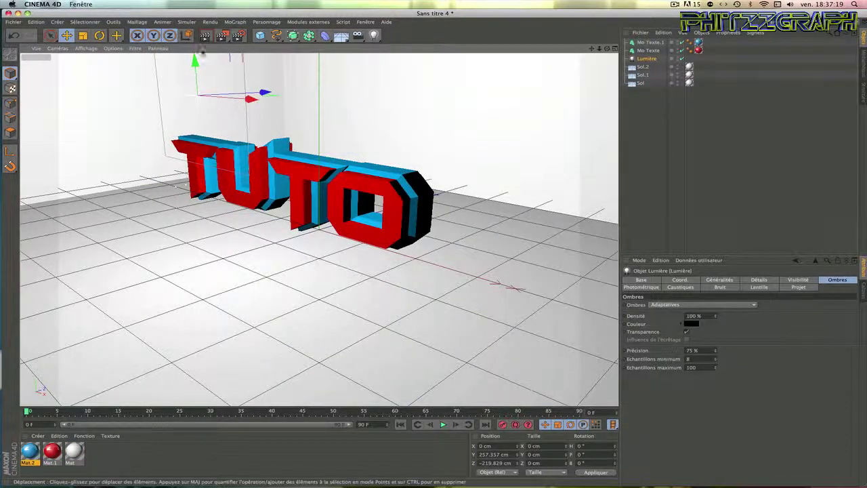
click(213, 34)
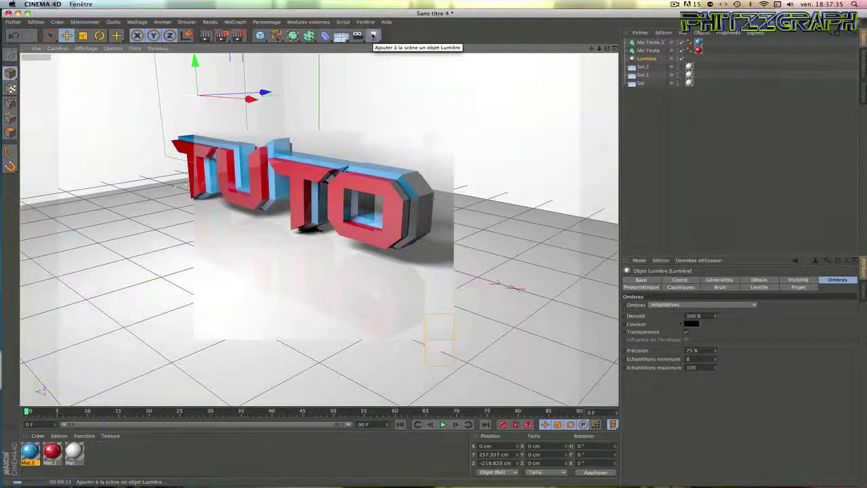
Add a second light behind the end of the text at about X 296, Y 61, Z 130 cm
click(374, 36)
drag(381, 252, 515, 136)
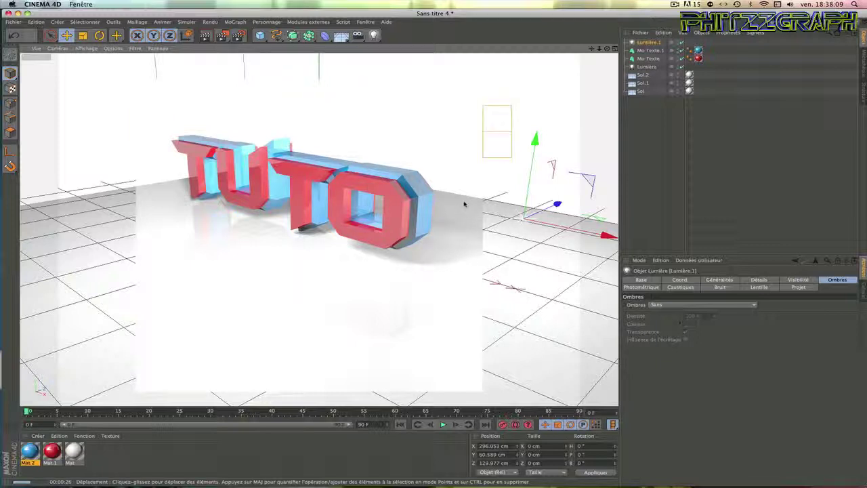
Delete both the red and the blue text objects from the scene
click(651, 59)
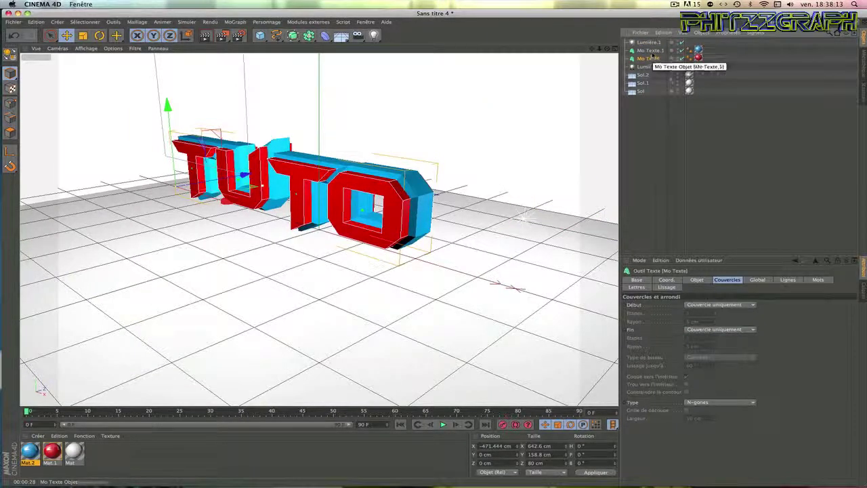
shift+click(650, 51)
key(Delete)
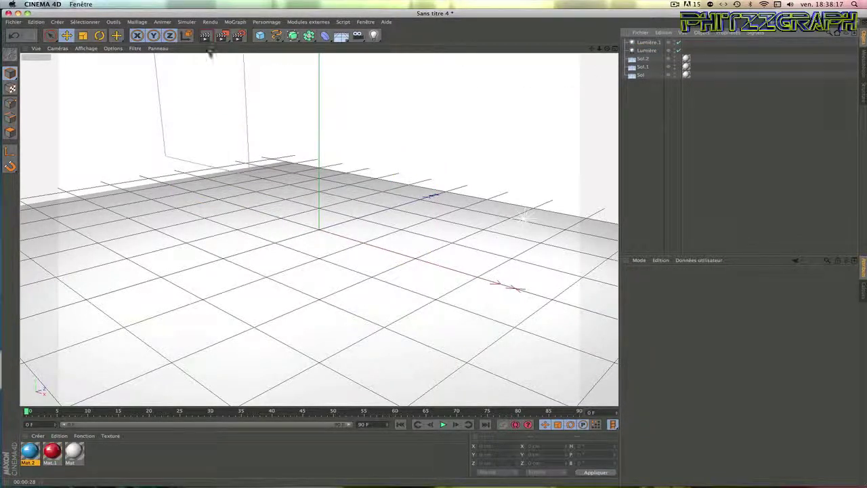
Add a cube stretched to about 556 × 96 × 413 cm and place it at about Y 22, Z 258 cm
click(260, 35)
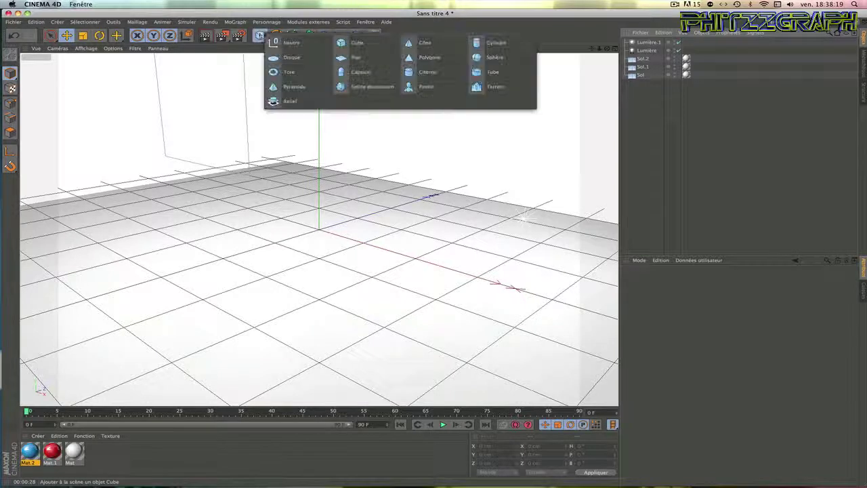
click(275, 39)
drag(318, 148, 318, 127)
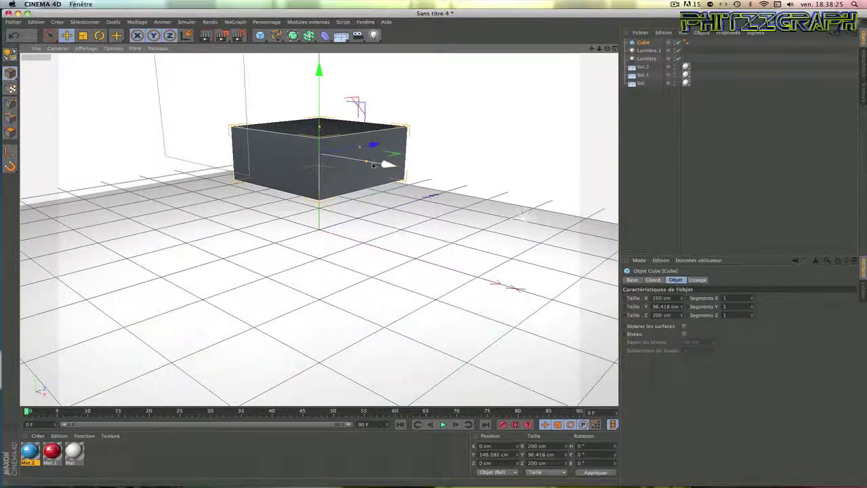
drag(367, 165, 362, 150)
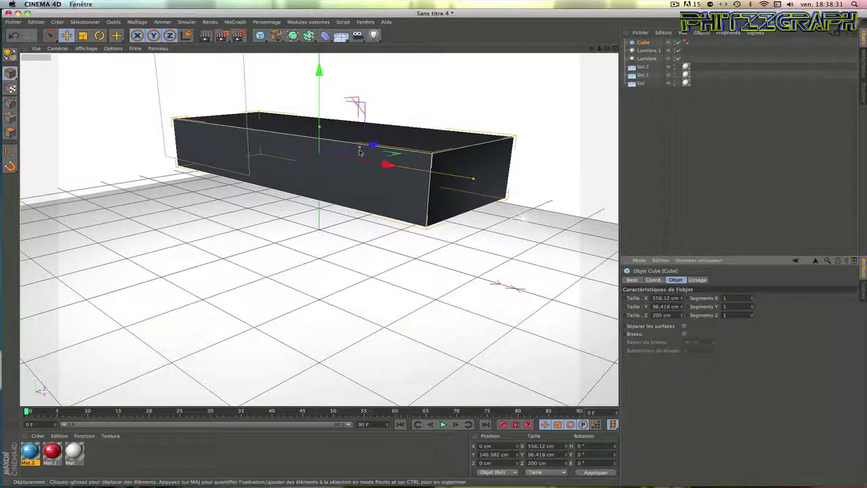
drag(360, 150, 405, 152)
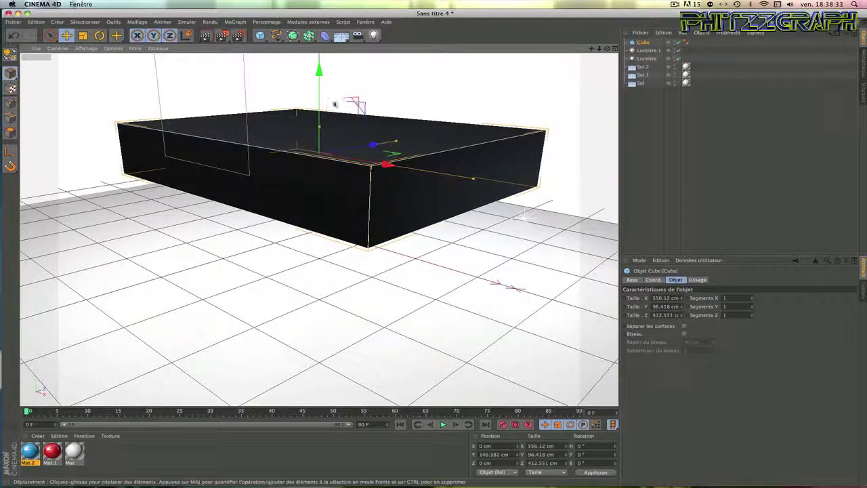
drag(319, 71, 320, 143)
drag(363, 204, 463, 200)
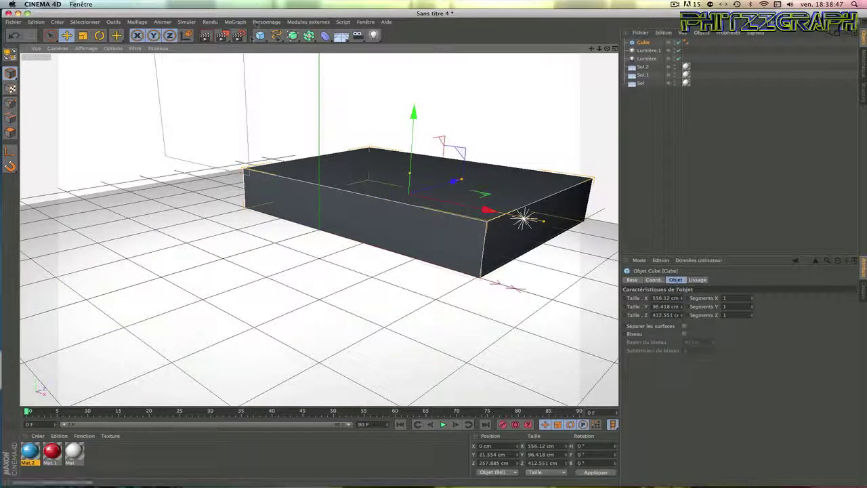
Add a MoText object with a height of 152 cm and stand it on the cube at about X -376, Y 86, Z 260 cm
click(244, 22)
click(268, 120)
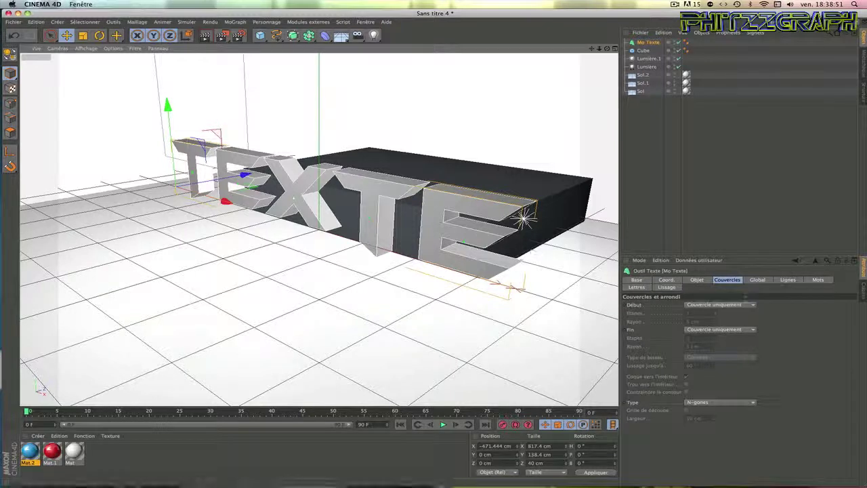
click(697, 280)
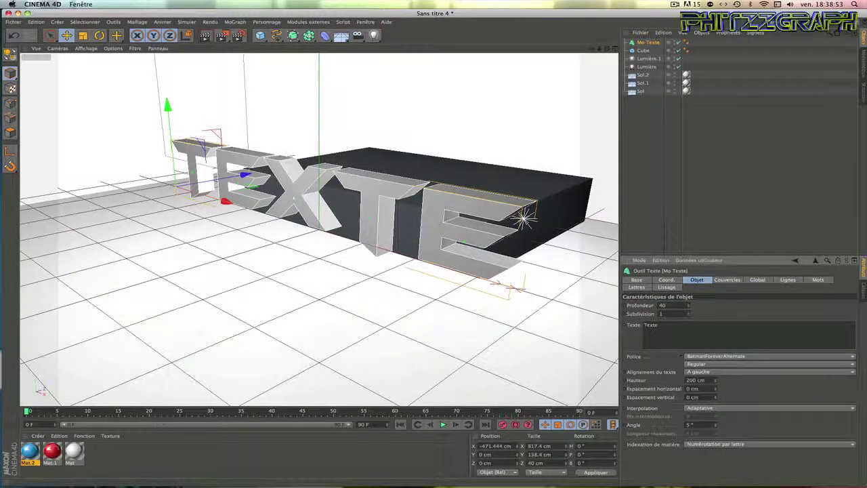
drag(716, 381, 715, 404)
drag(182, 108, 374, 139)
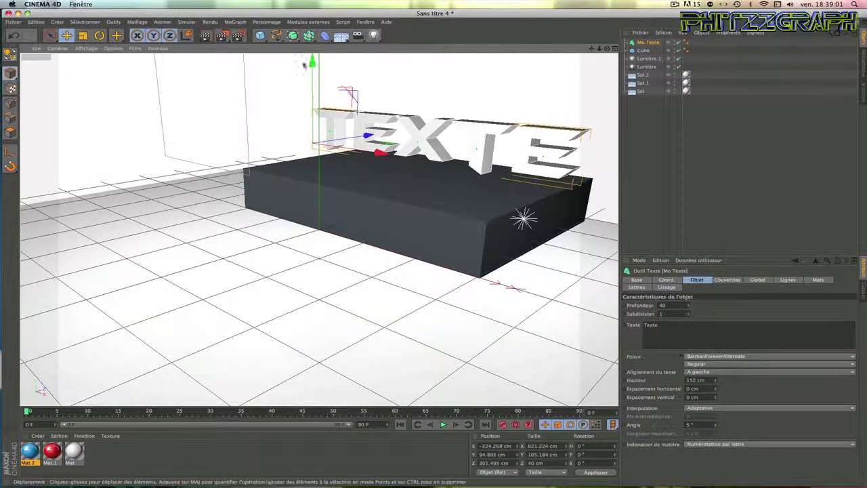
drag(310, 67, 311, 69)
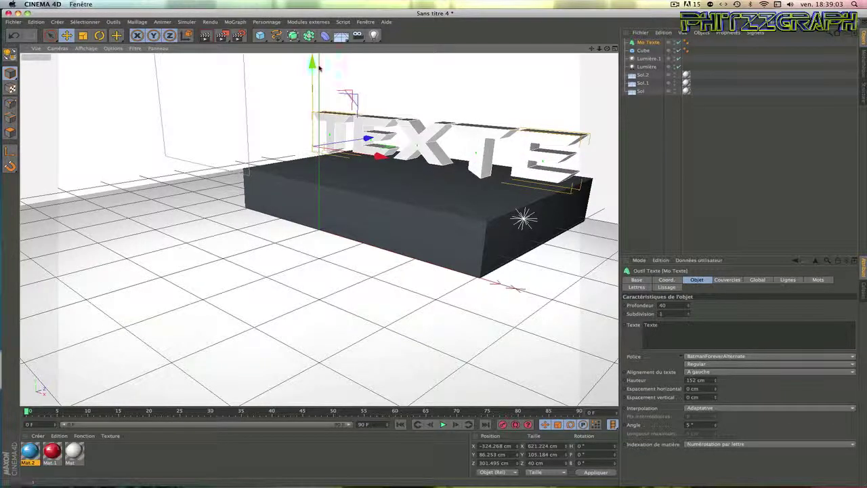
drag(368, 161, 342, 140)
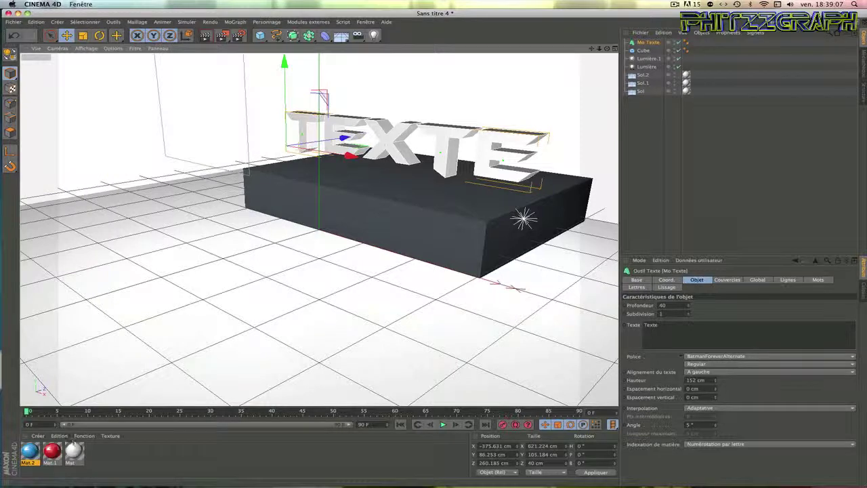
Apply the red material to the new text and render the view
drag(70, 445, 421, 97)
drag(396, 153, 386, 146)
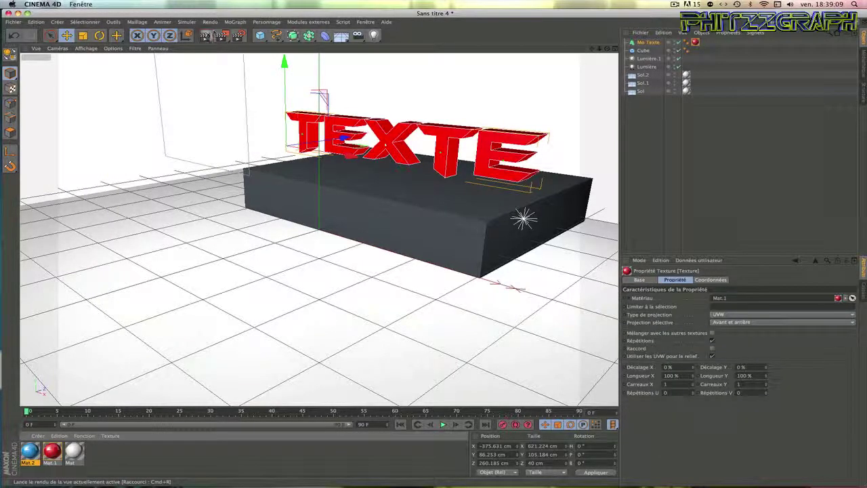
click(204, 35)
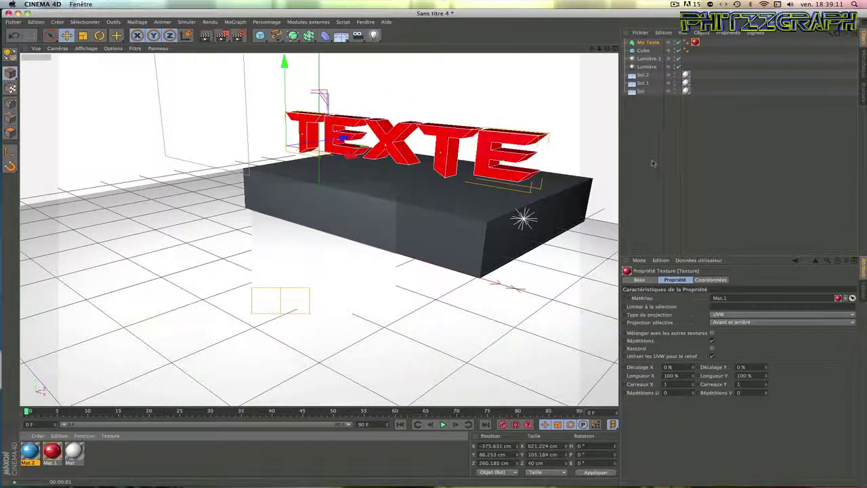
click(191, 309)
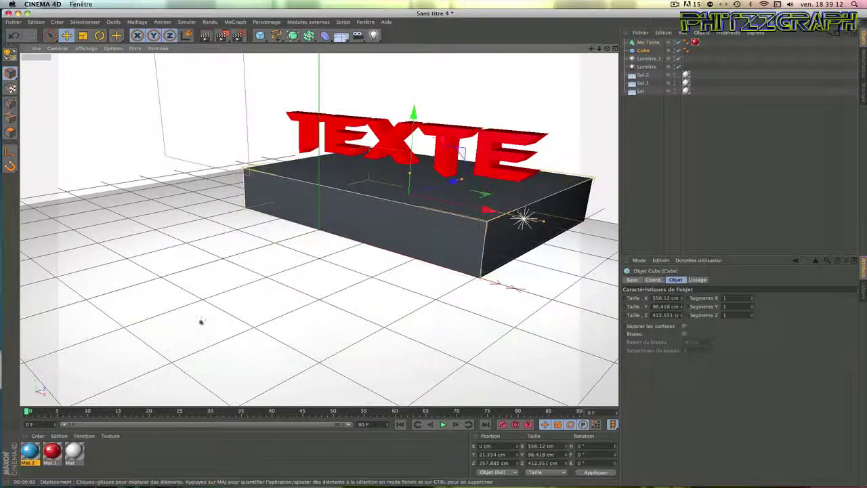
Create a black material with reflection enabled, apply it to the cube and render the view
double_click(121, 457)
double_click(29, 451)
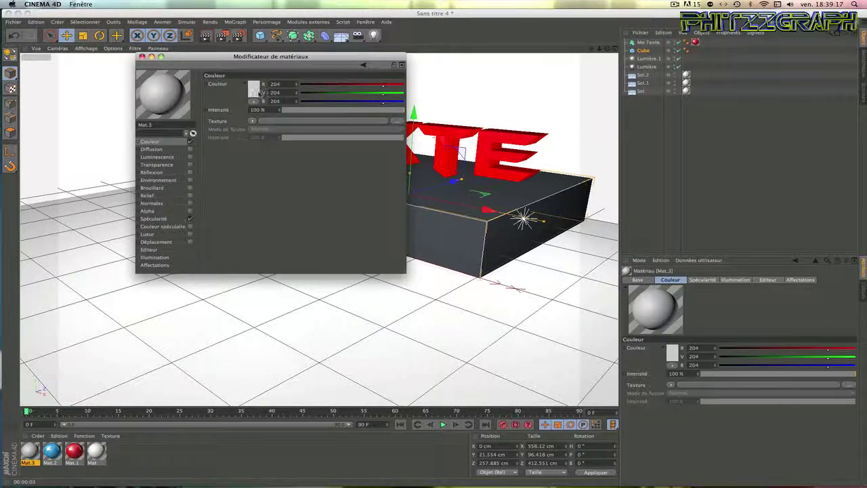
click(257, 90)
click(283, 128)
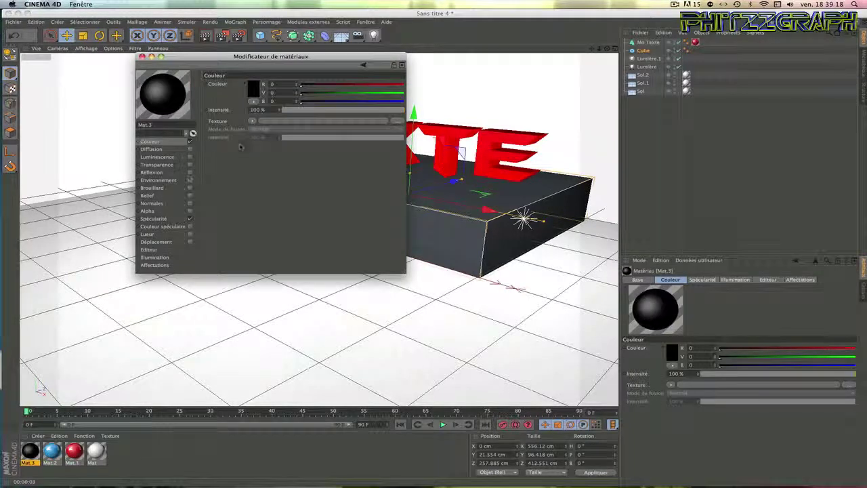
click(190, 172)
click(141, 56)
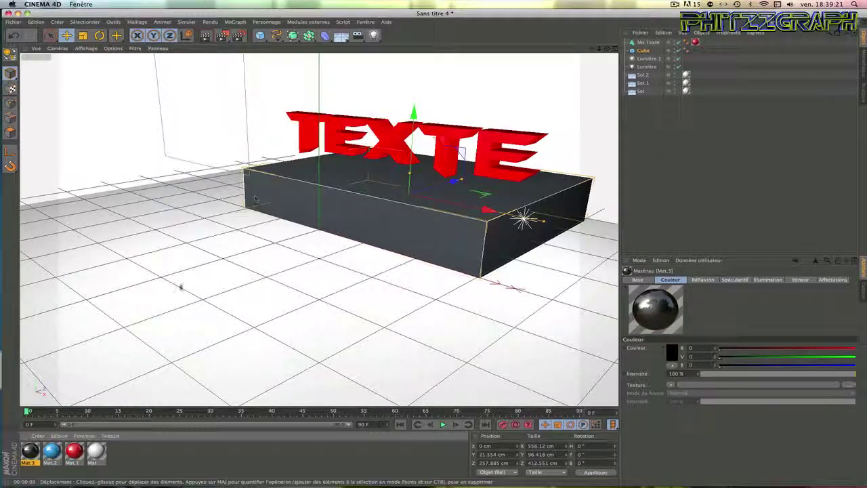
drag(333, 282, 393, 228)
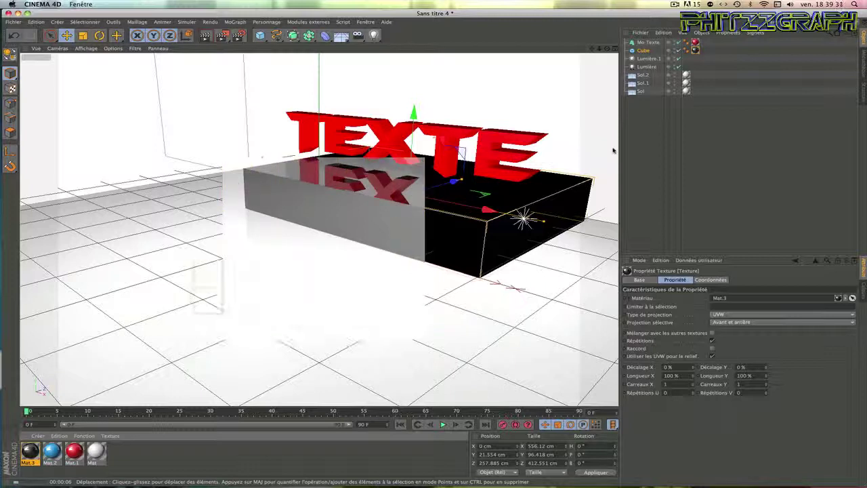
Delete both existing lights from the scene
click(654, 60)
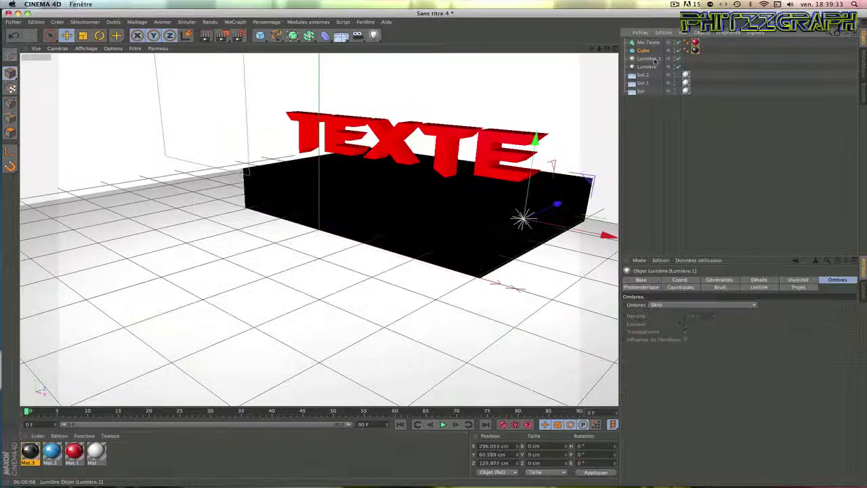
key(Delete)
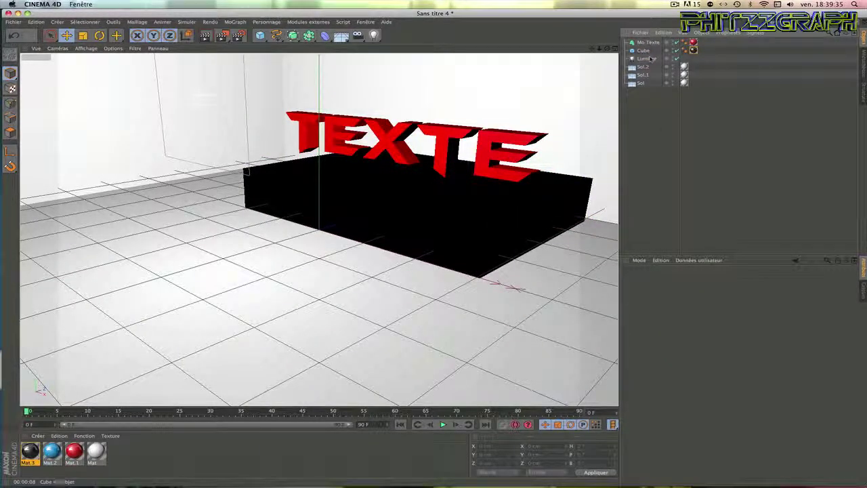
click(649, 59)
key(Delete)
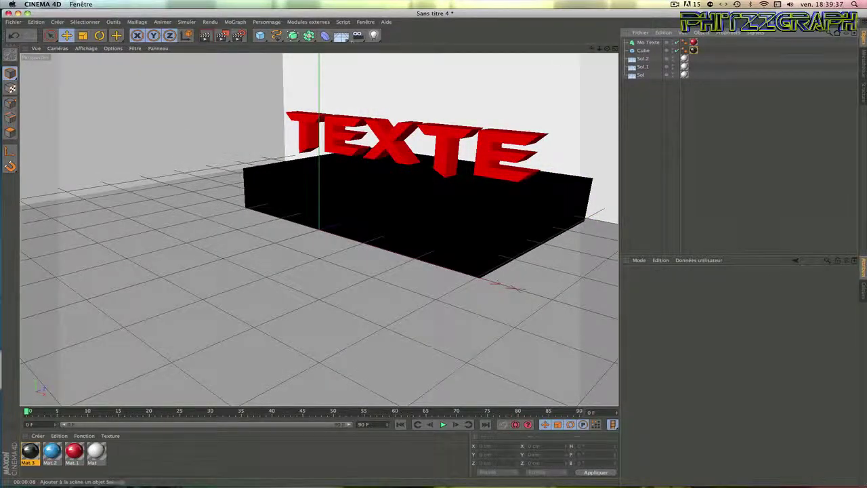
Add a new light raised to about Y 225 cm above the origin and render the view
click(376, 35)
drag(319, 154, 320, 34)
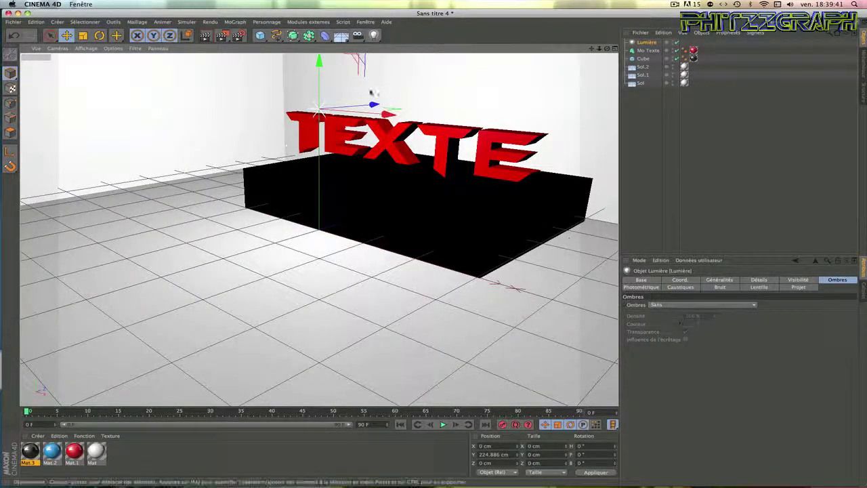
key(ctrl+r)
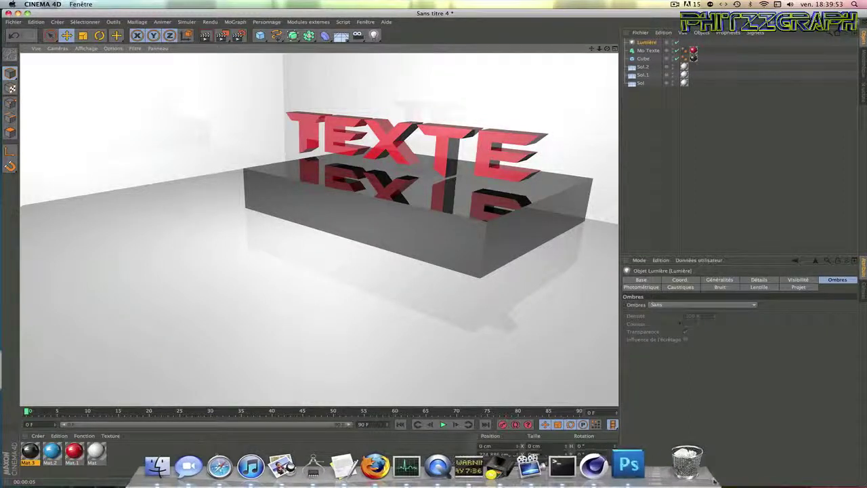
Switch to Photoshop, open TUTO.png from the C4D montage folder and enlarge its document window
click(630, 467)
click(77, 4)
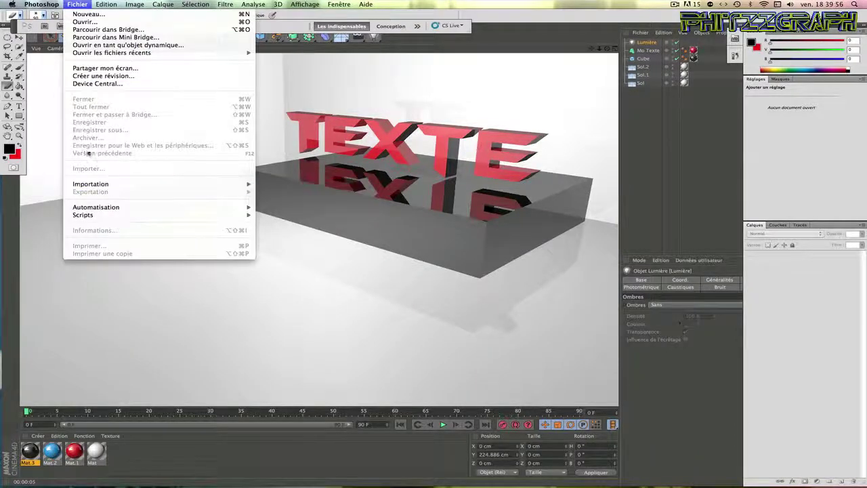
click(84, 22)
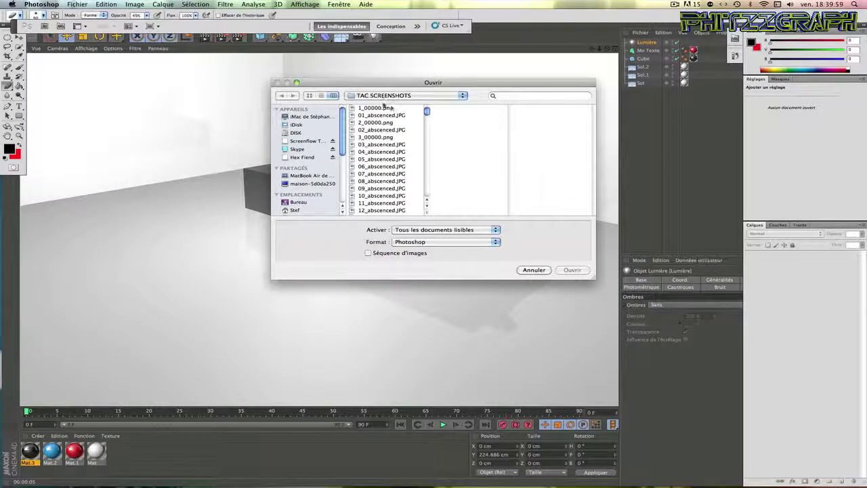
click(385, 98)
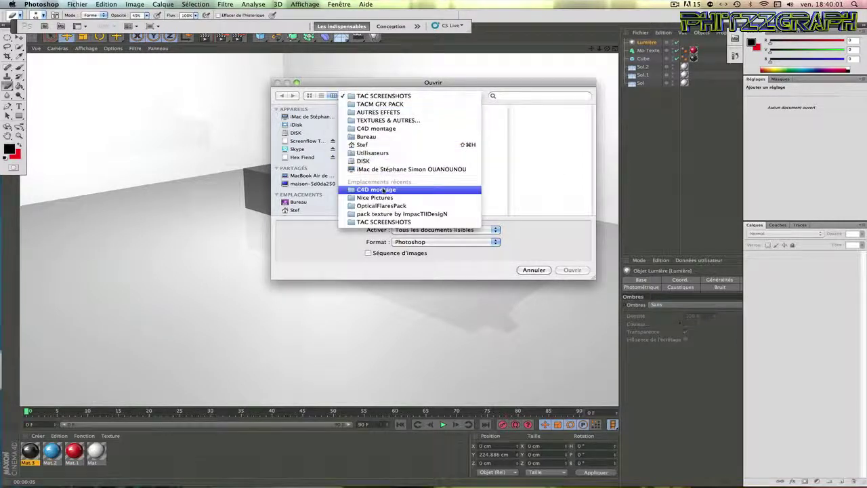
click(381, 173)
scroll(382, 174, down, 7)
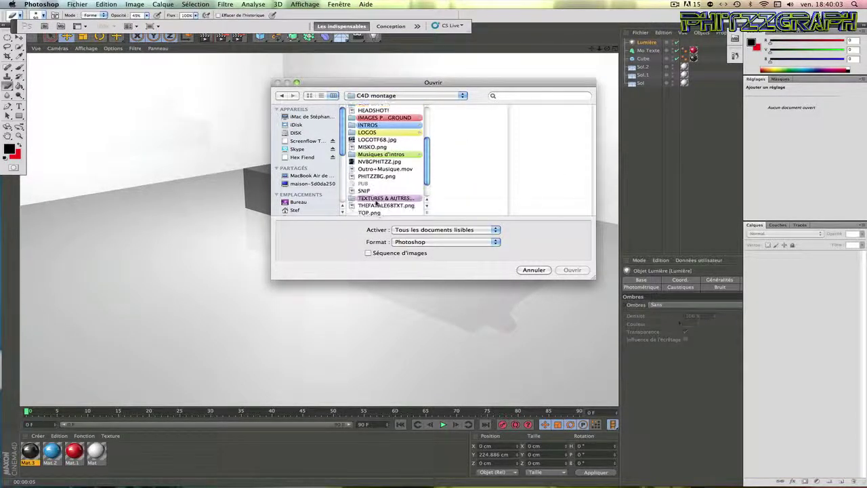
click(375, 213)
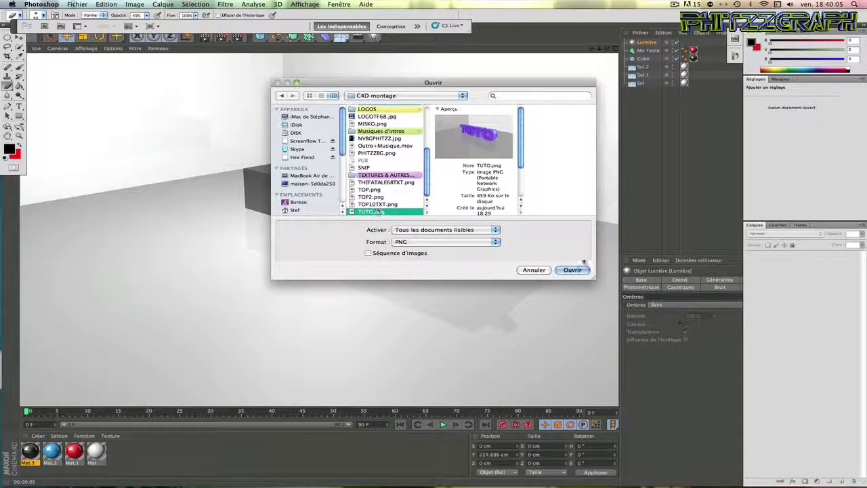
click(572, 271)
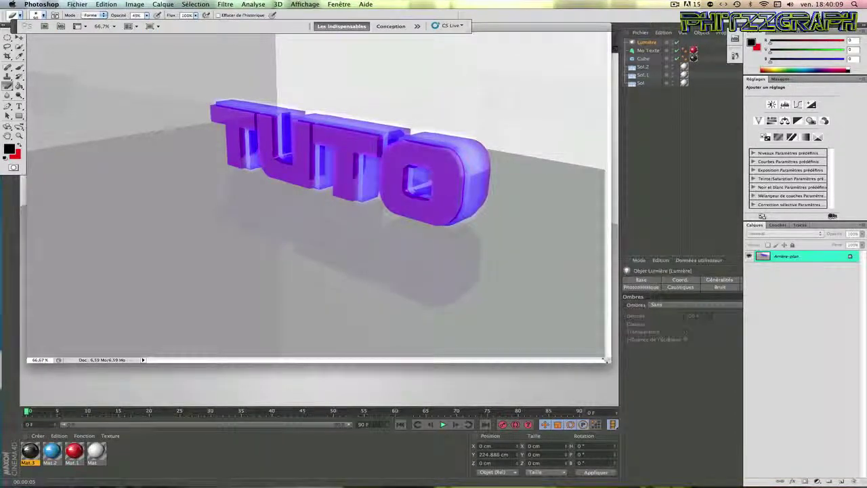
drag(604, 364, 713, 450)
Place the spark image from the "pack texture by ImpacTIIDesigN" folder into the TUTO document and shift it over the text
click(88, 4)
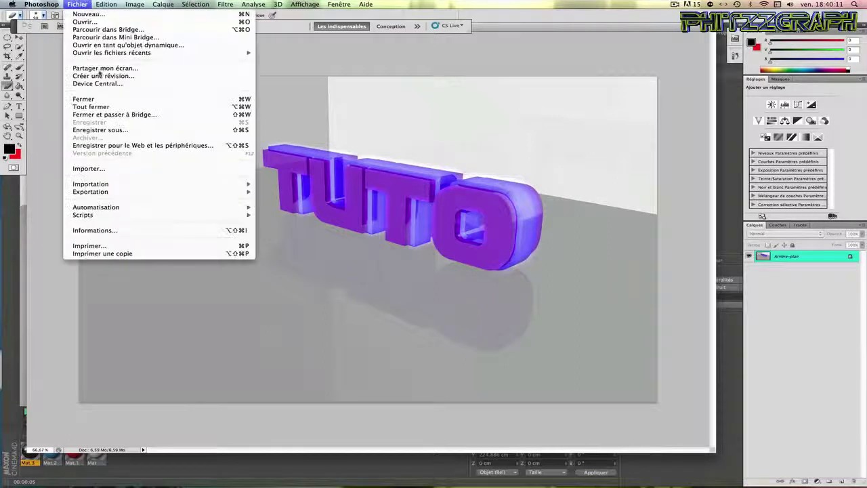
click(237, 169)
scroll(365, 175, down, 5)
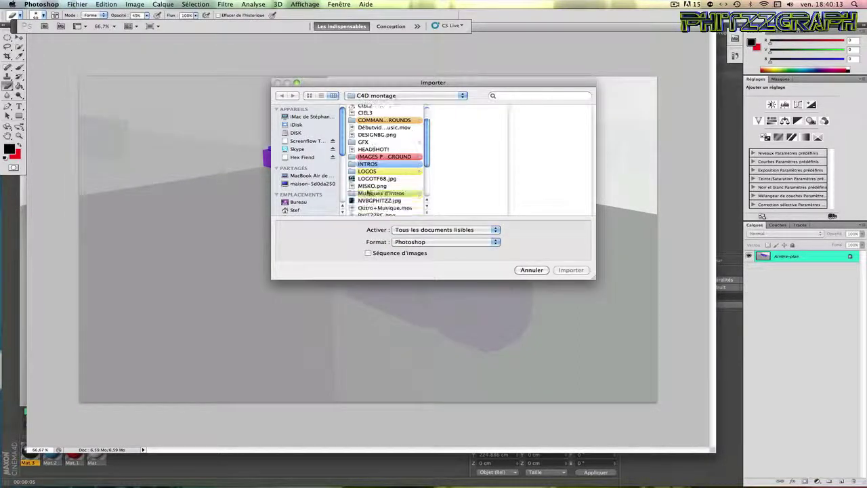
click(383, 196)
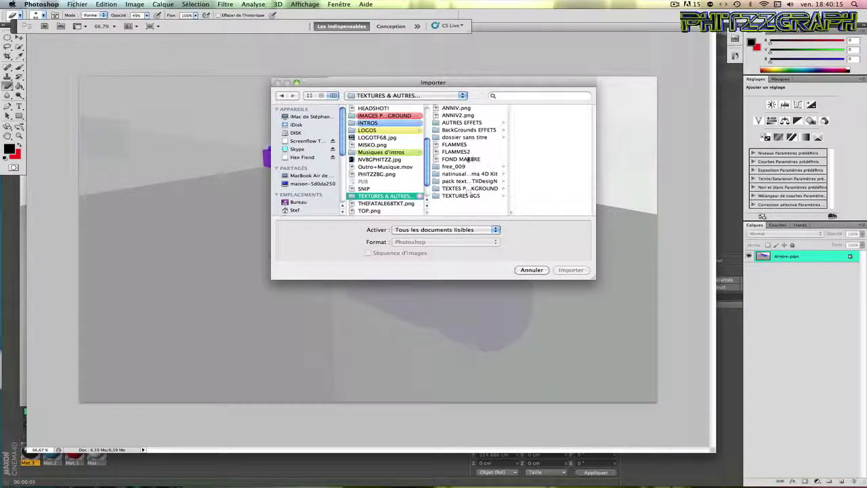
click(480, 181)
click(535, 163)
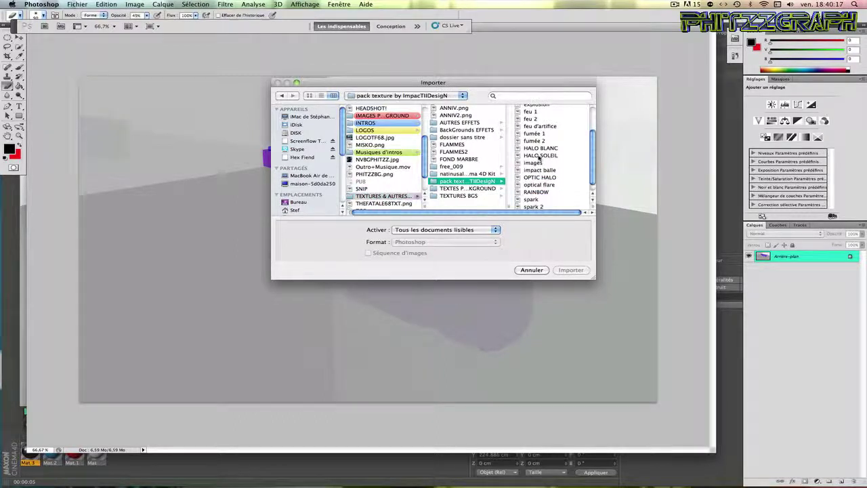
click(453, 126)
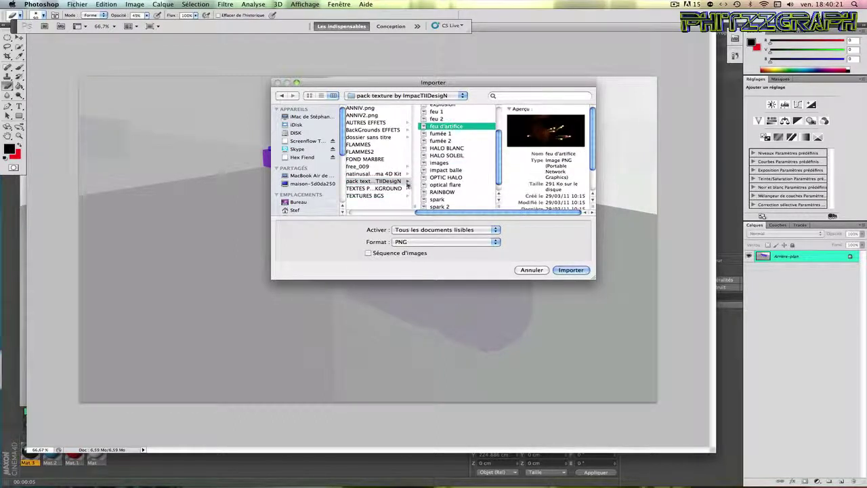
scroll(431, 182, down, 1)
click(439, 192)
double_click(439, 192)
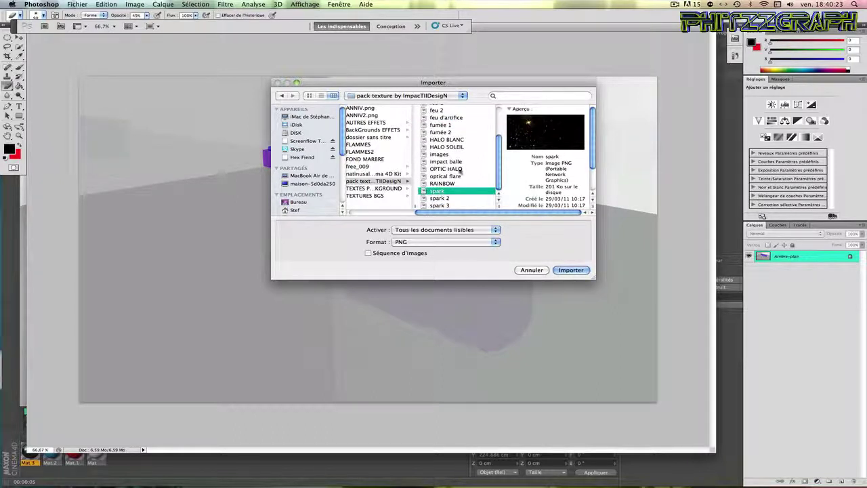
drag(409, 172, 566, 149)
Set the spark layer's blend mode to Superposition, move its bright burst onto the letter O's upper edge and commit the placement
click(752, 233)
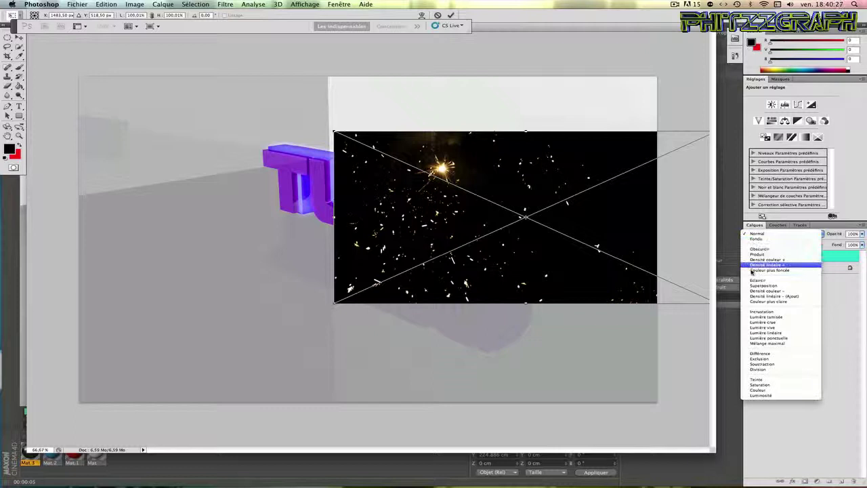
click(759, 285)
drag(428, 185, 497, 212)
right_click(497, 213)
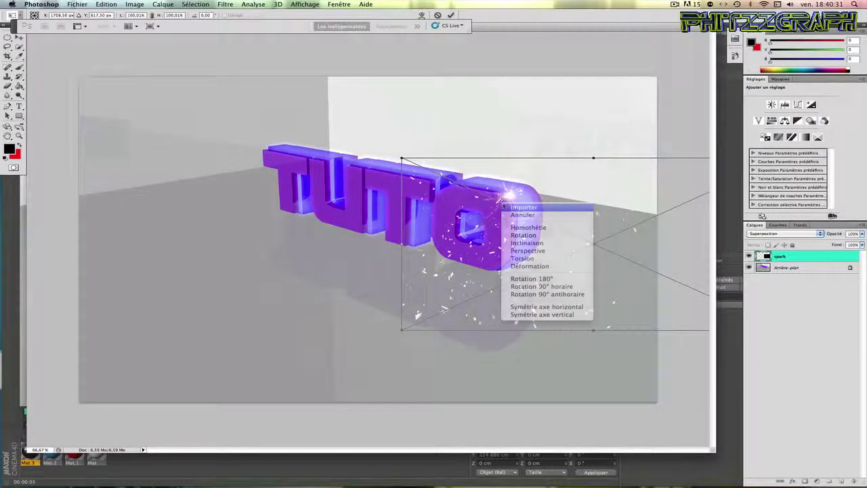
click(519, 205)
Choose the Eraser tool and rasterize the spark smart object so it can be erased
click(10, 81)
click(498, 256)
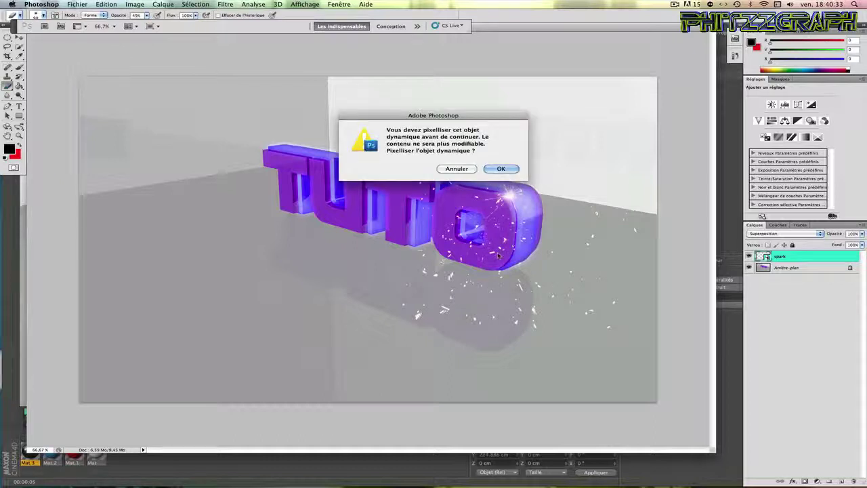
click(499, 170)
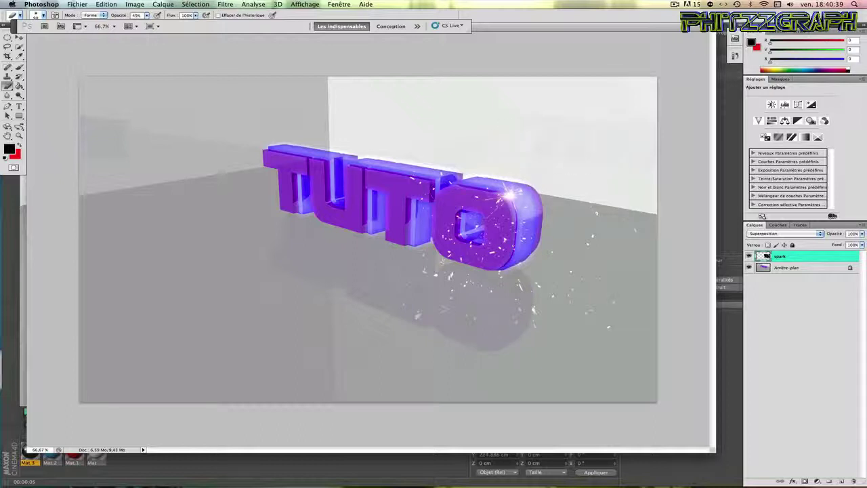
Start importing another image and browse through TEXTURES & AUTRES, AUTRES EFFETS and TACM GFX PACK to the TAC SCREENSHOTS folder
click(76, 4)
click(131, 171)
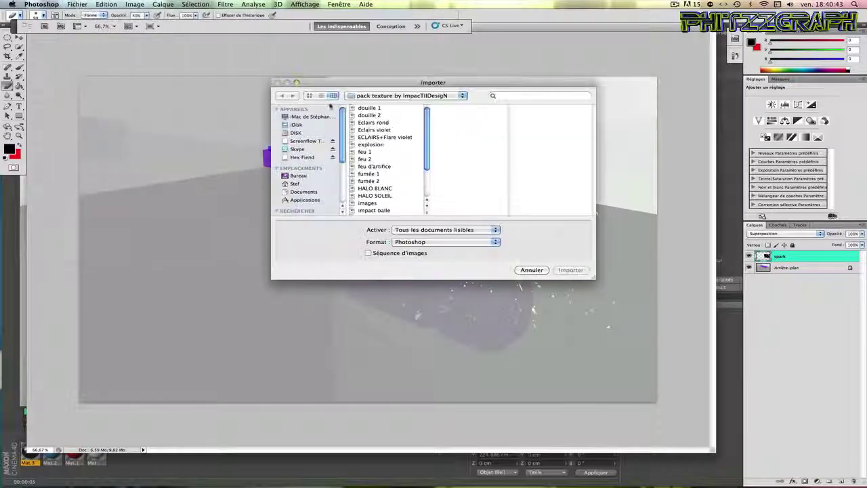
click(374, 99)
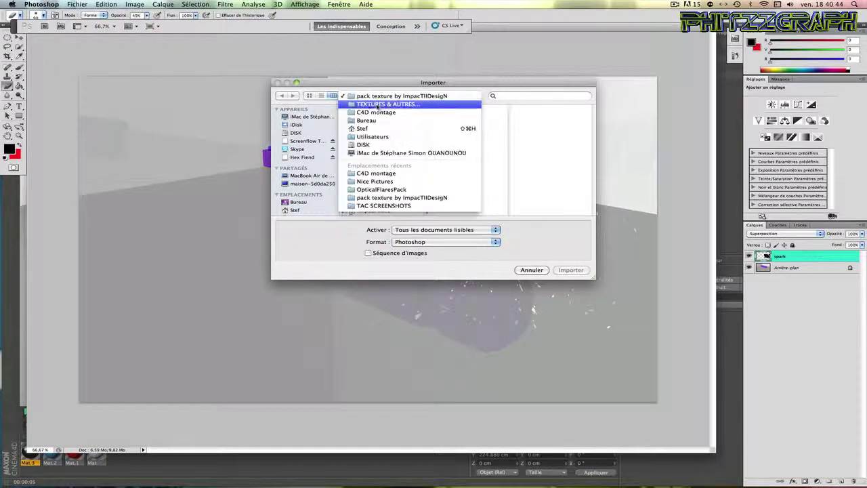
click(377, 112)
scroll(383, 190, down, 5)
click(383, 211)
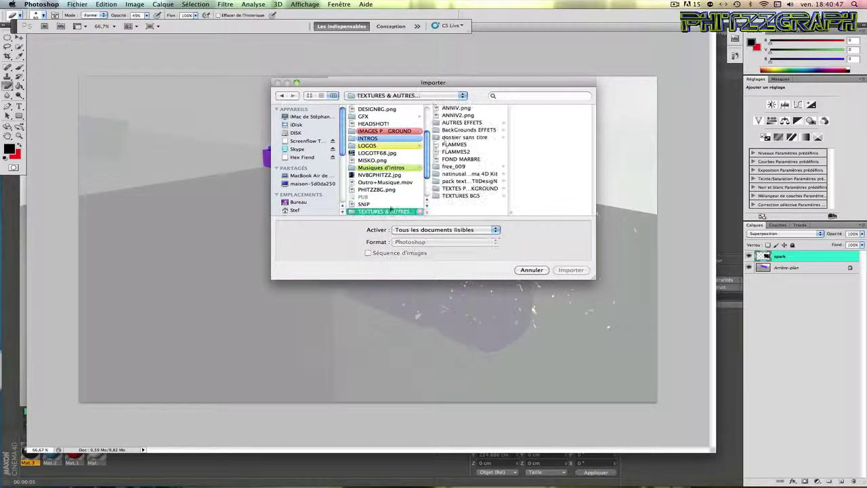
click(461, 123)
click(535, 109)
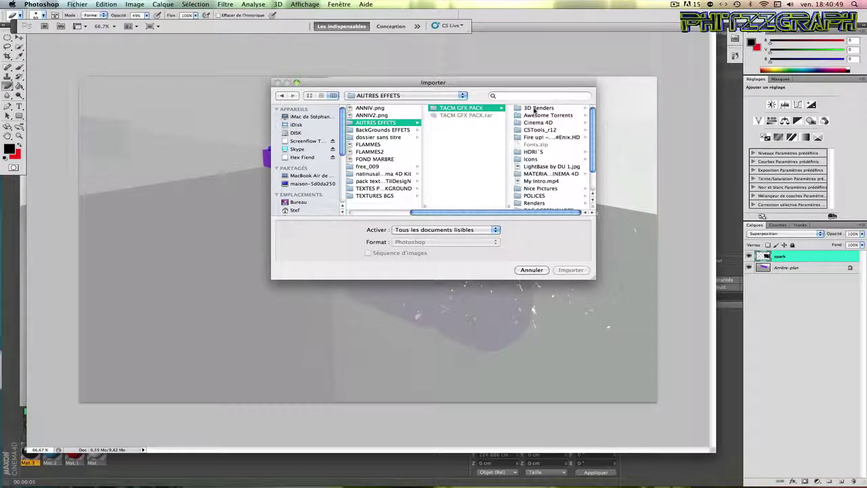
scroll(533, 170, down, 2)
click(542, 184)
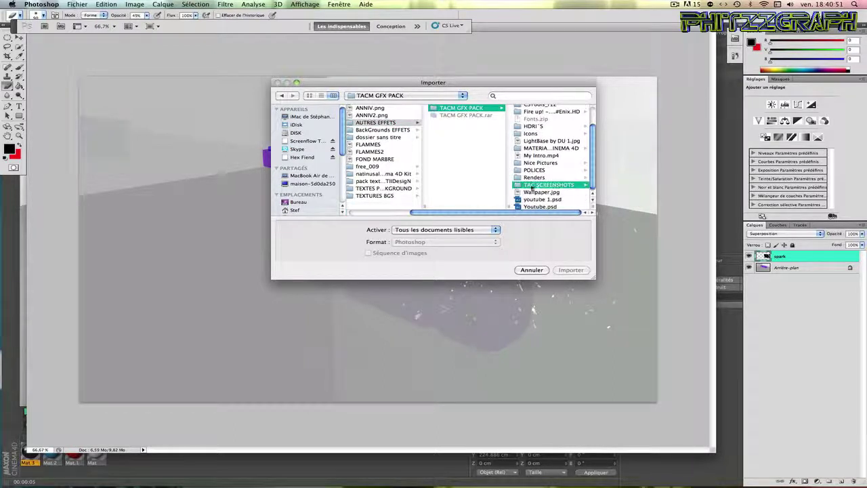
Place the Acrez5.jpg lens flare image from the TAC SCREENSHOTS folder into the TUTO document
click(545, 146)
scroll(479, 157, down, 2)
scroll(479, 157, down, 5)
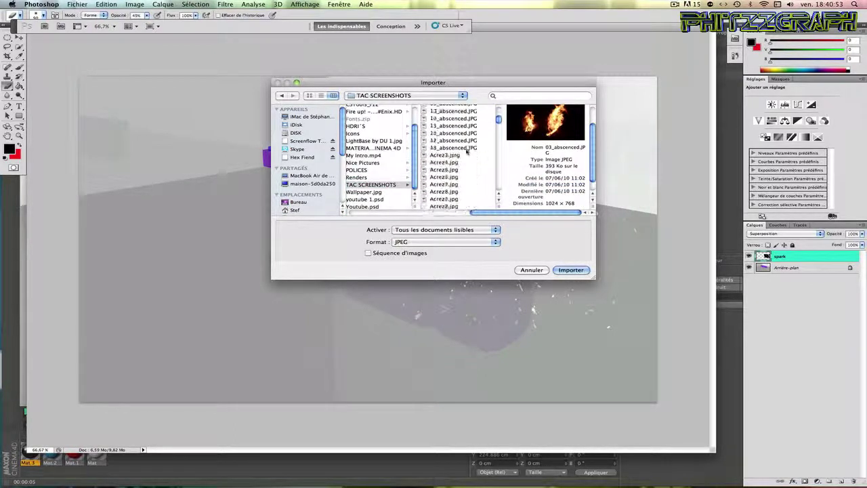
click(468, 153)
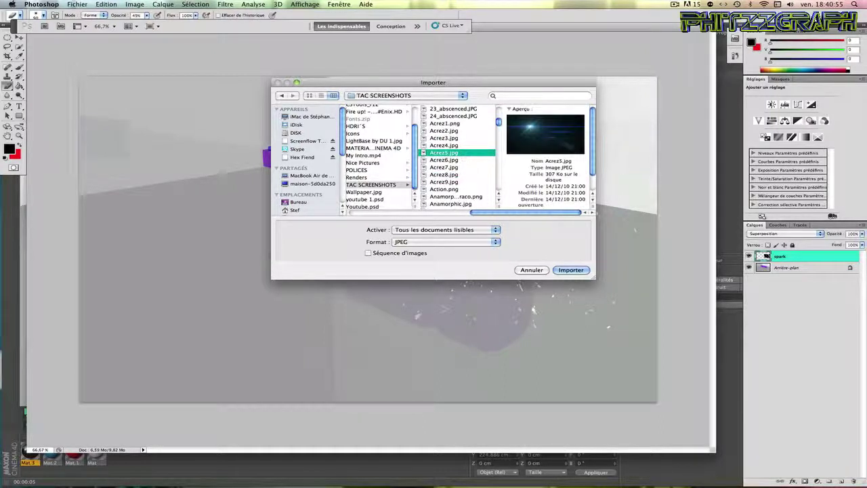
click(573, 269)
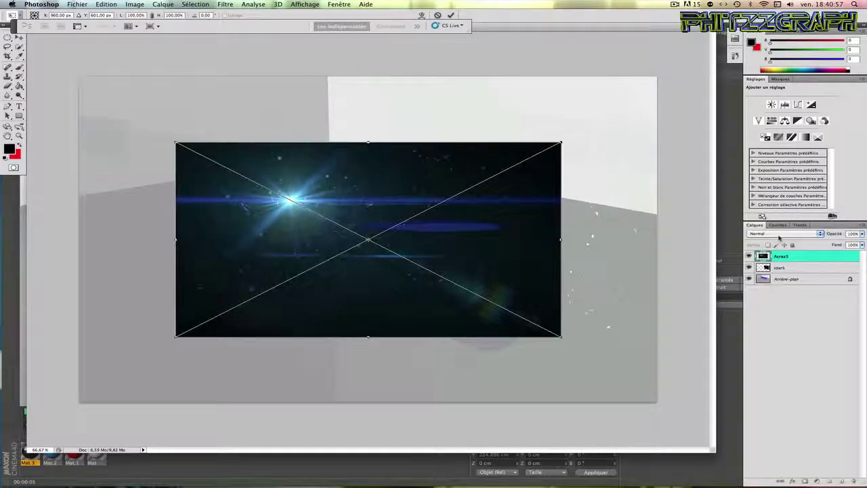
Set the Acrez5 layer to Superposition, move its flare onto the top edge between the U and second T, and commit the placement
click(782, 234)
click(763, 286)
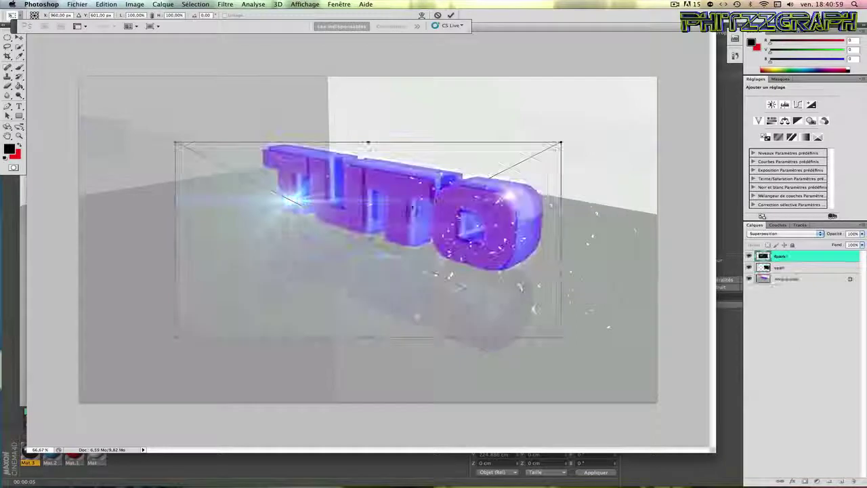
drag(368, 240, 445, 205)
right_click(478, 169)
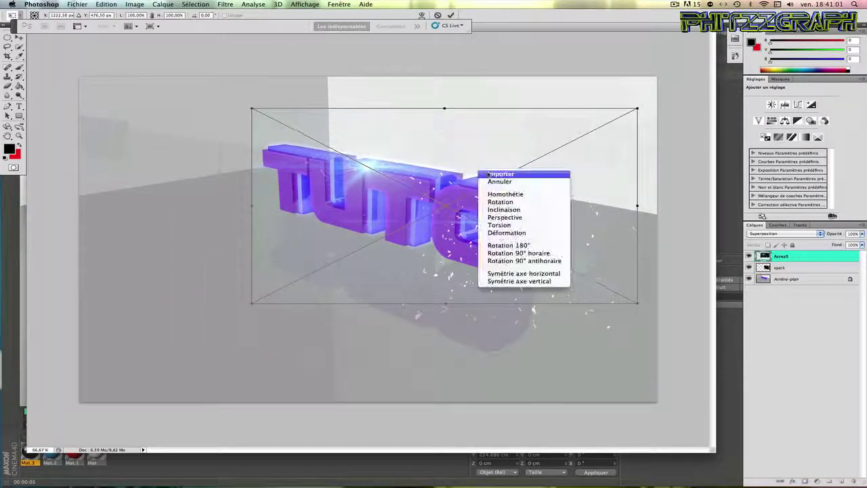
click(492, 175)
key(Return)
Rasterize the Acrez5 smart object and erase unwanted parts of the flare with the Eraser
key(e)
click(248, 190)
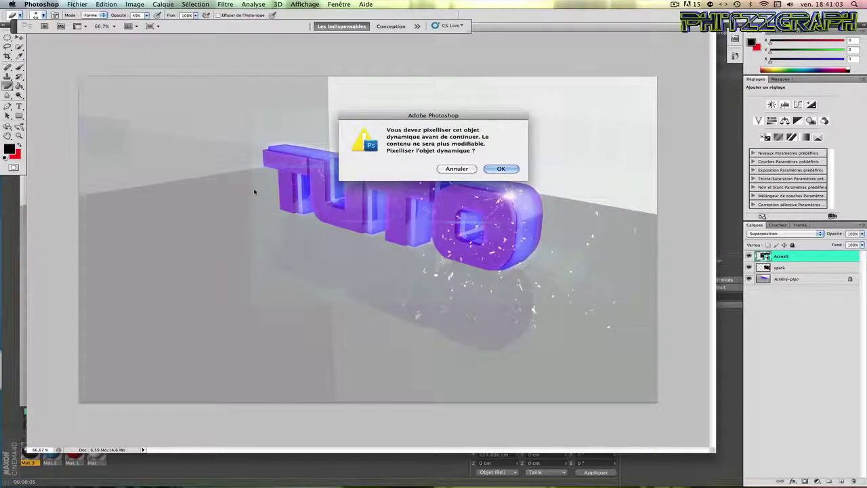
key(Return)
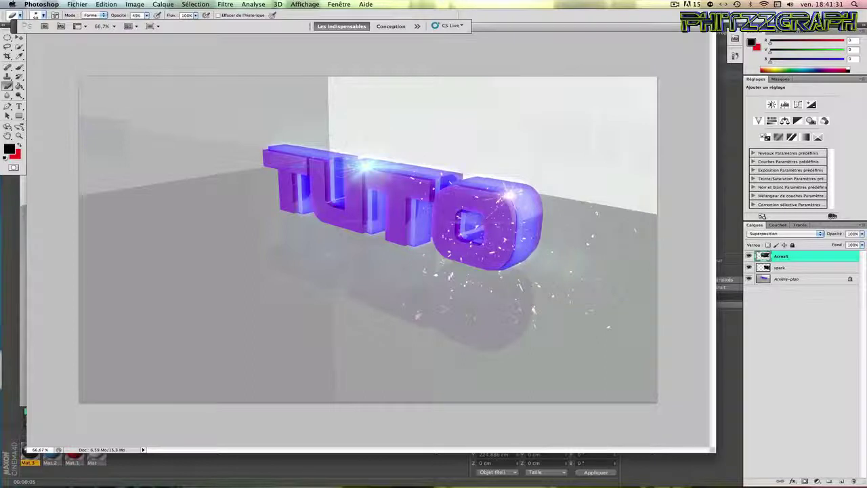
click(463, 225)
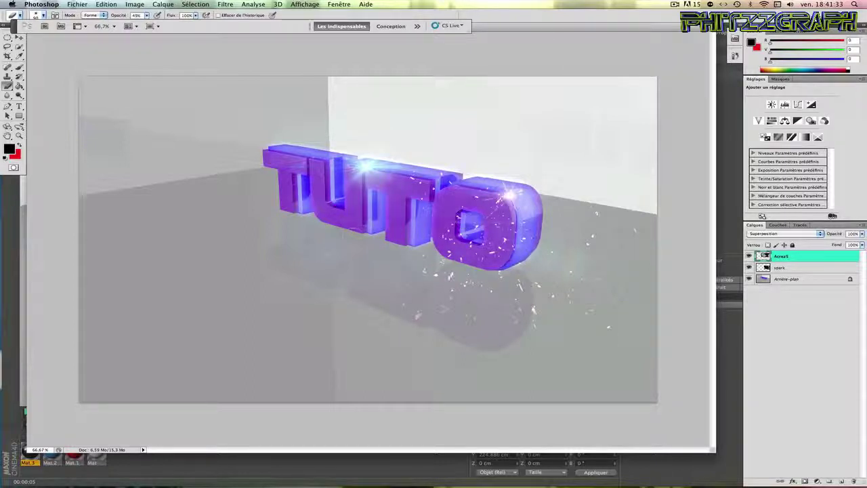
click(509, 249)
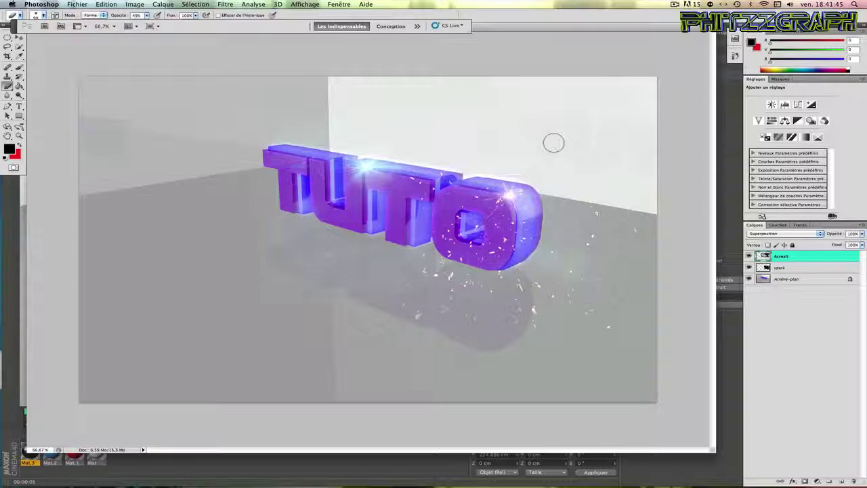
Switch to Cinema 4D and set the render output to the 1920 x 1200 screen preset
key(super+Tab)
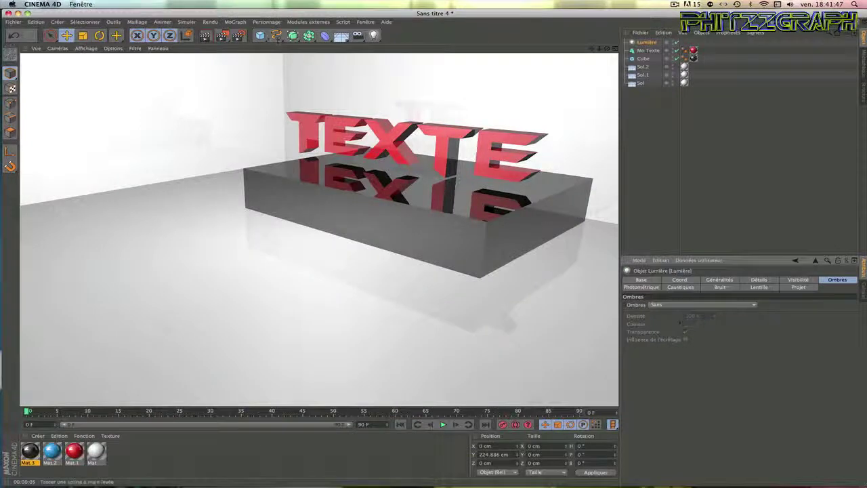
click(238, 36)
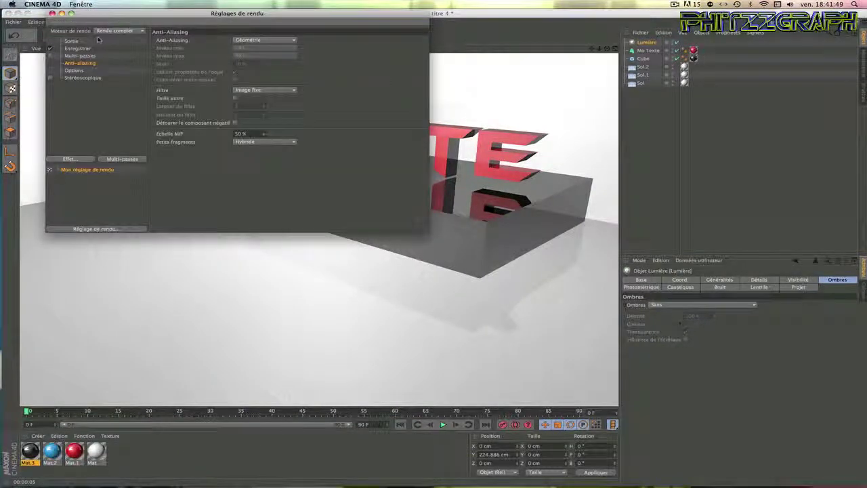
click(74, 41)
click(175, 41)
mouse_move(168, 49)
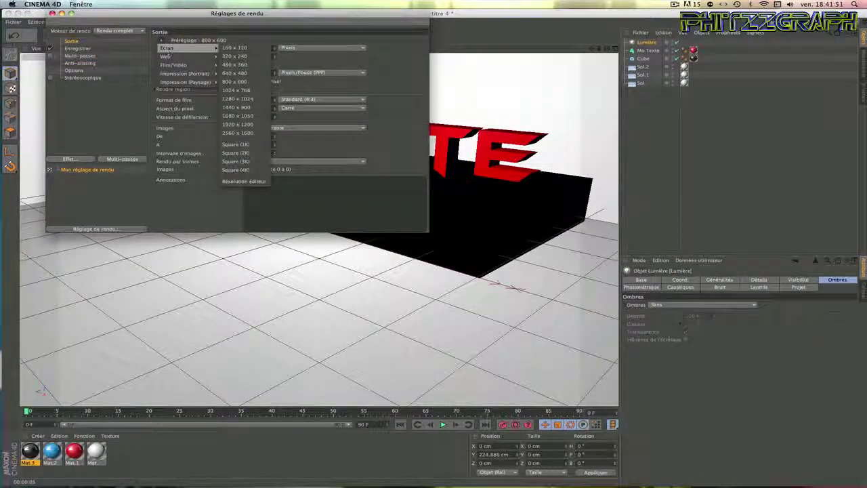
click(238, 124)
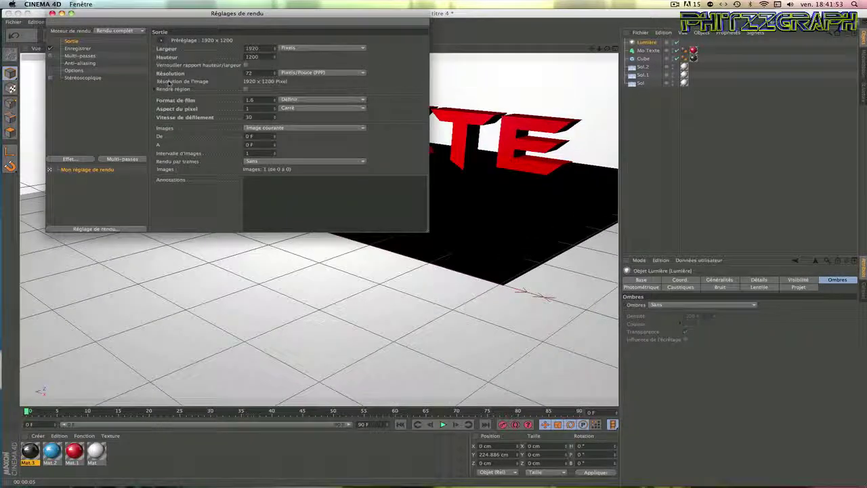
Set the render's save format to PNG
click(97, 48)
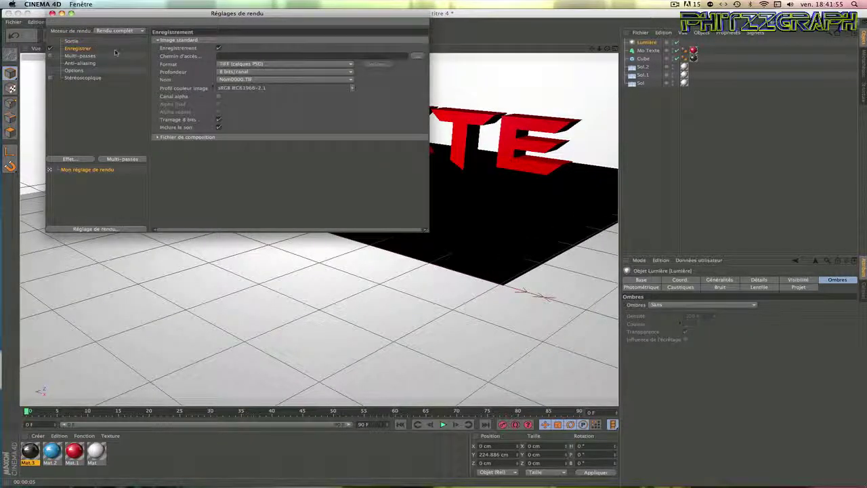
click(227, 64)
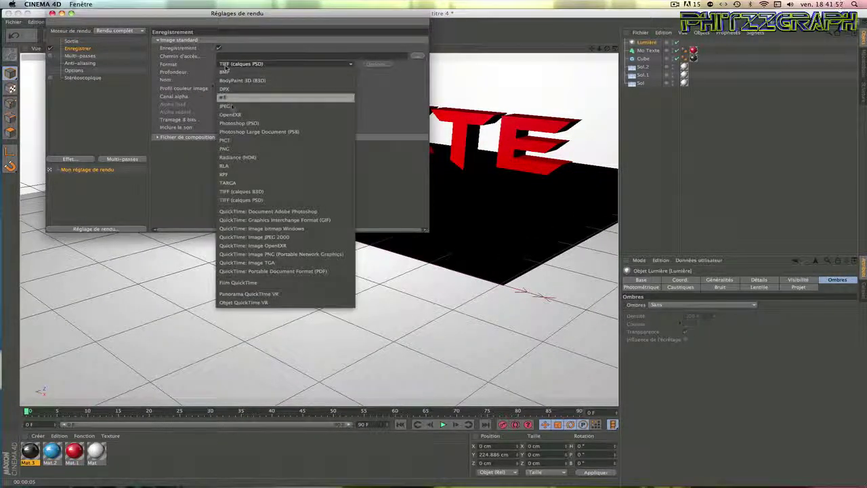
click(234, 147)
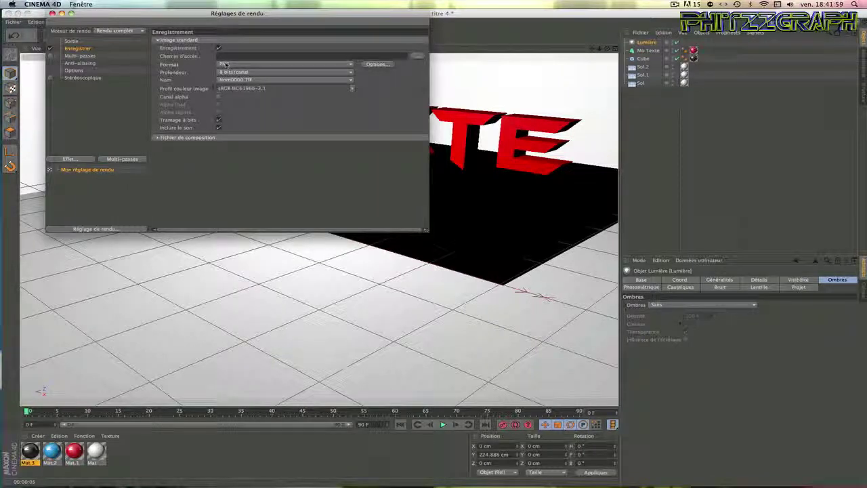
Set render anti-aliasing to Au mieux with a 2x2 minimum level, close the render settings and return to Photoshop
click(122, 63)
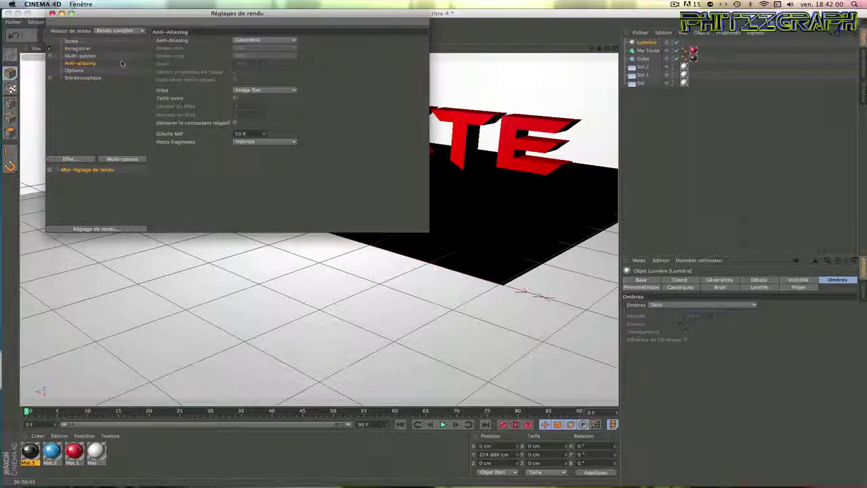
click(260, 39)
click(260, 63)
click(259, 48)
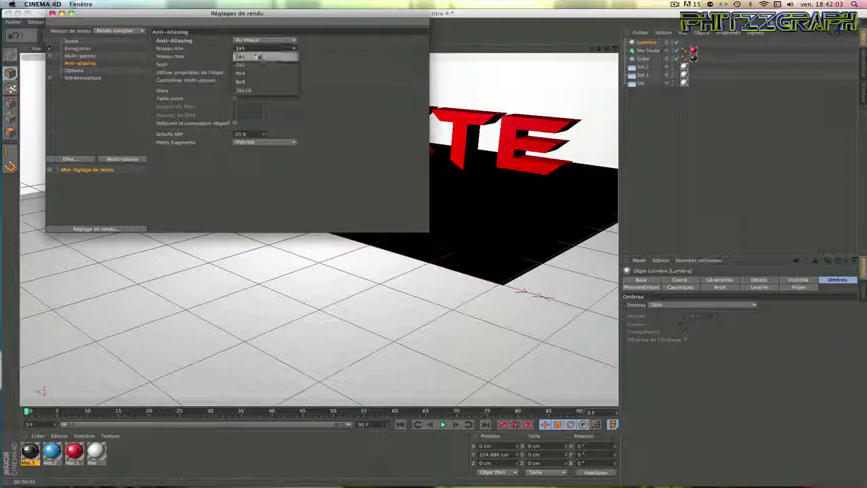
click(262, 64)
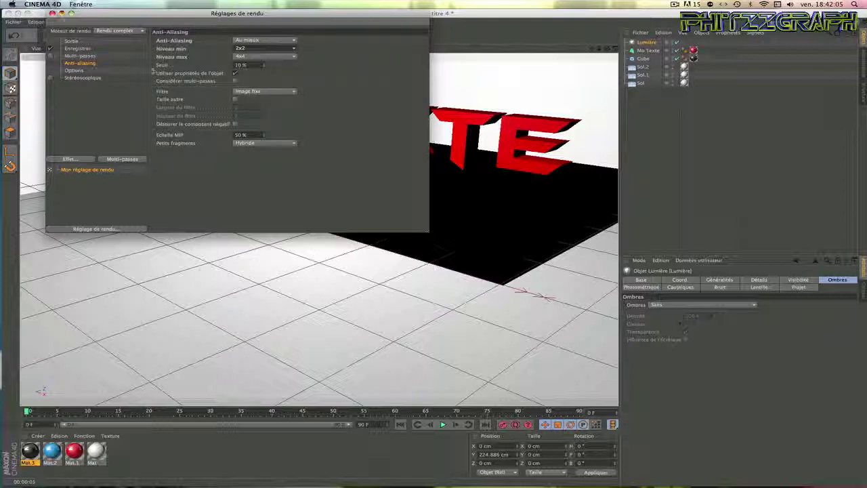
click(52, 14)
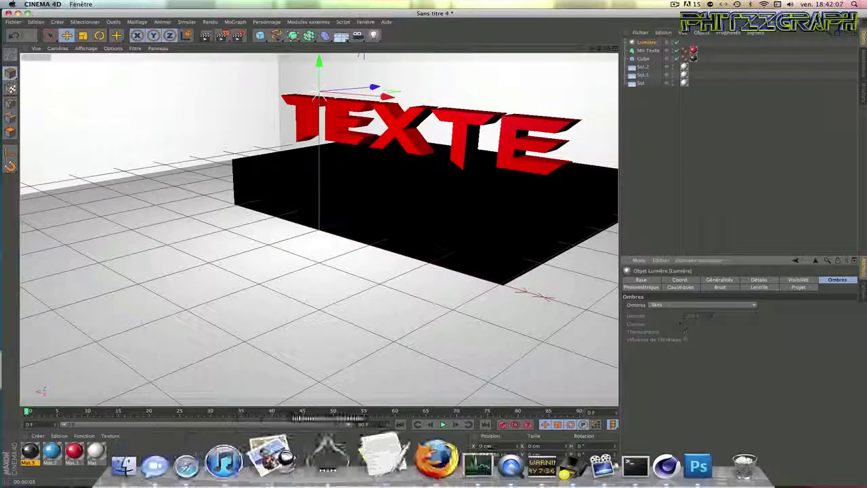
click(668, 464)
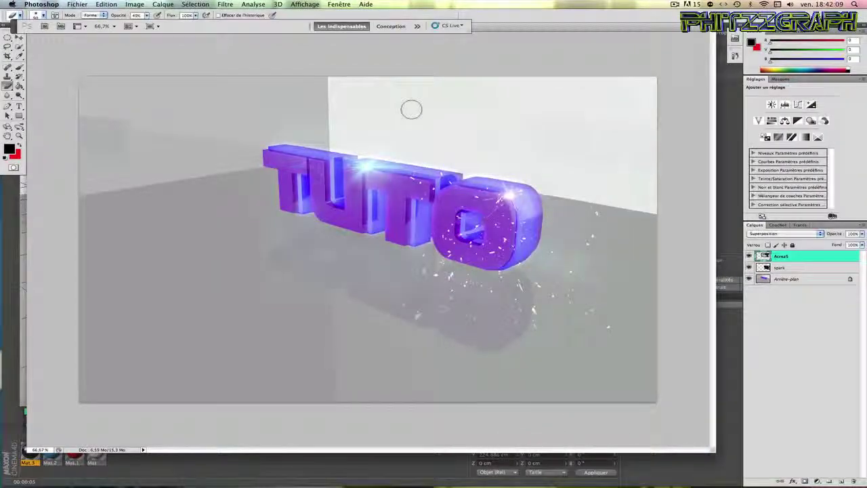